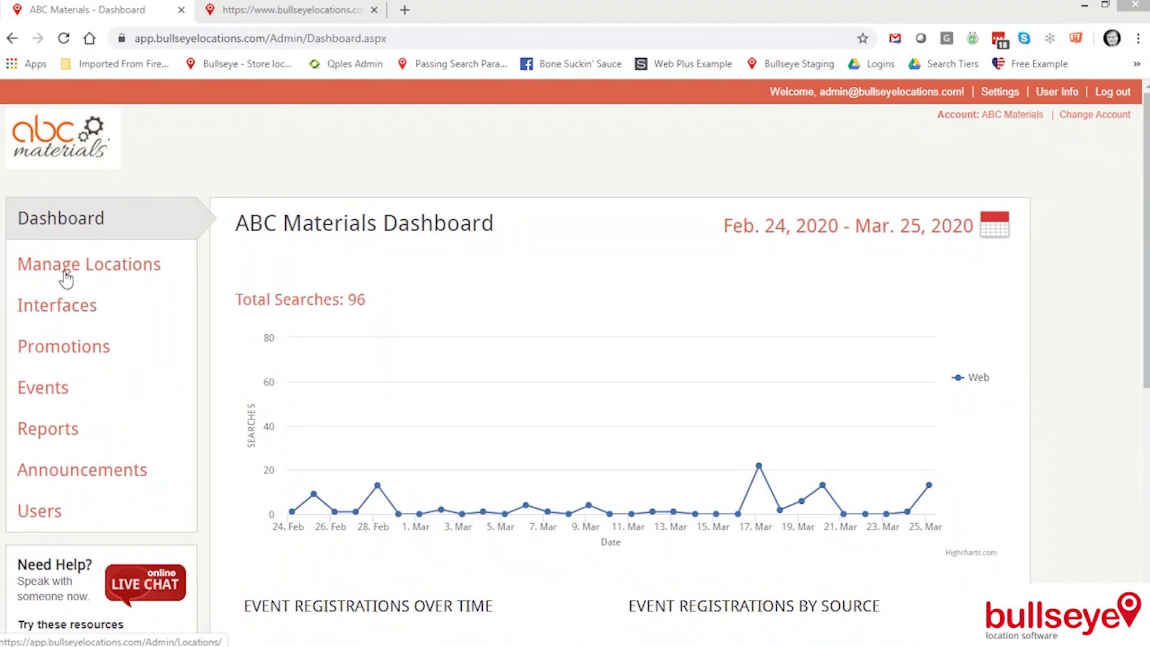
- Find locations matching the keyword "home depot" in the advanced location search and open the Bridgewater store's record
left_click(66, 270)
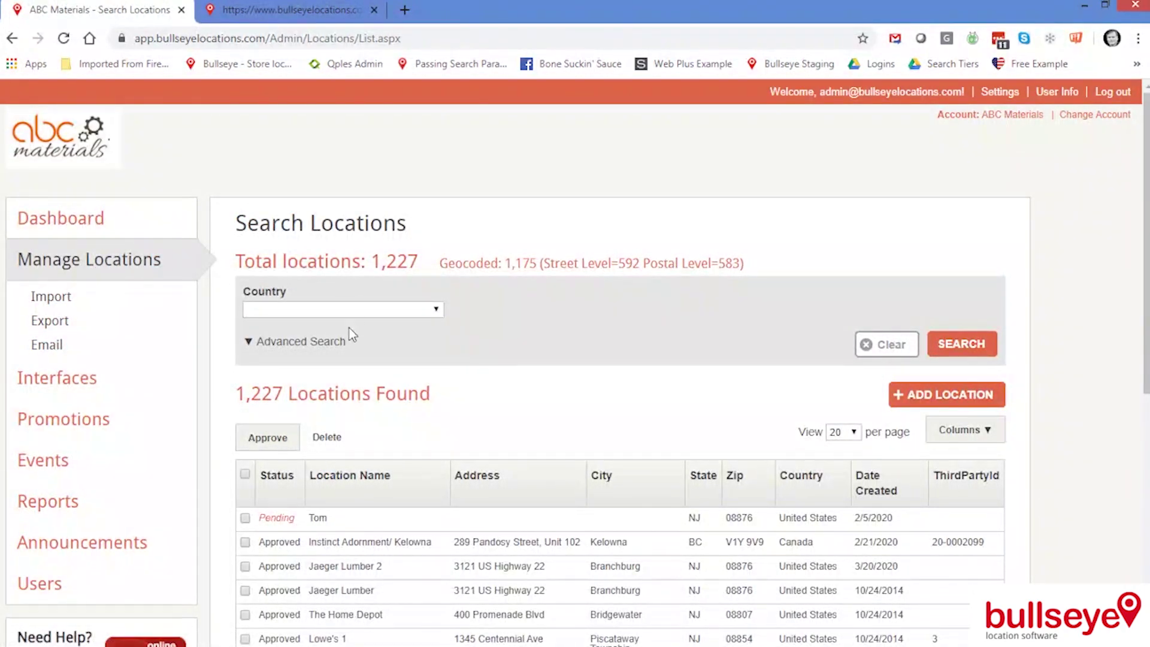
left_click(309, 343)
left_click(320, 465)
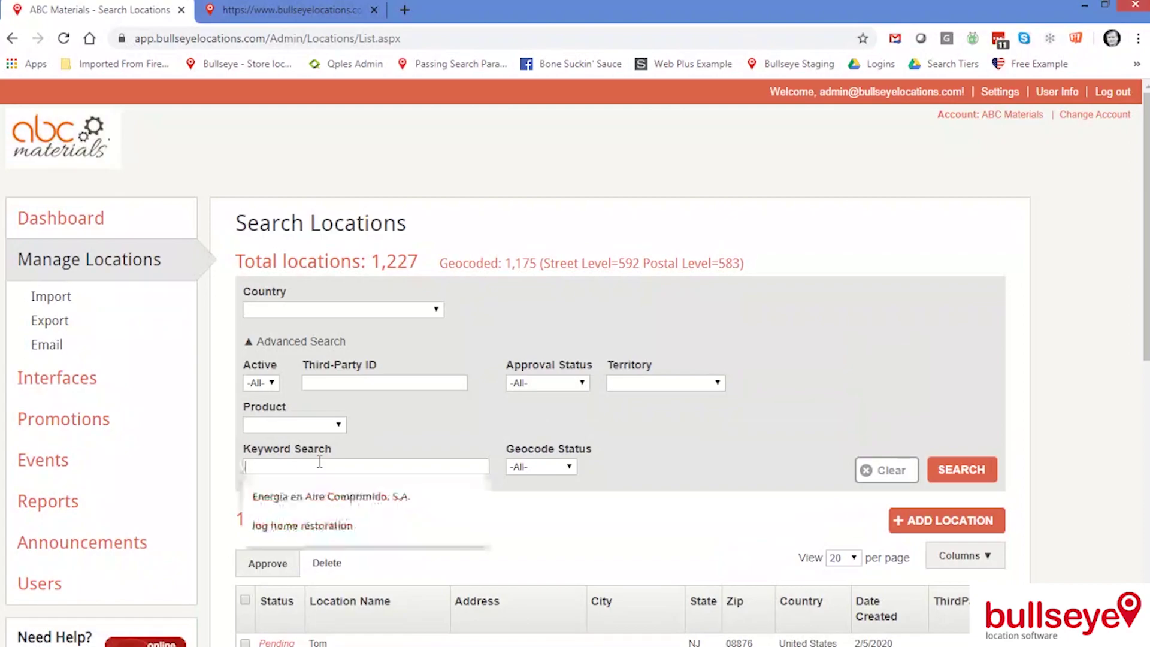
type("ho")
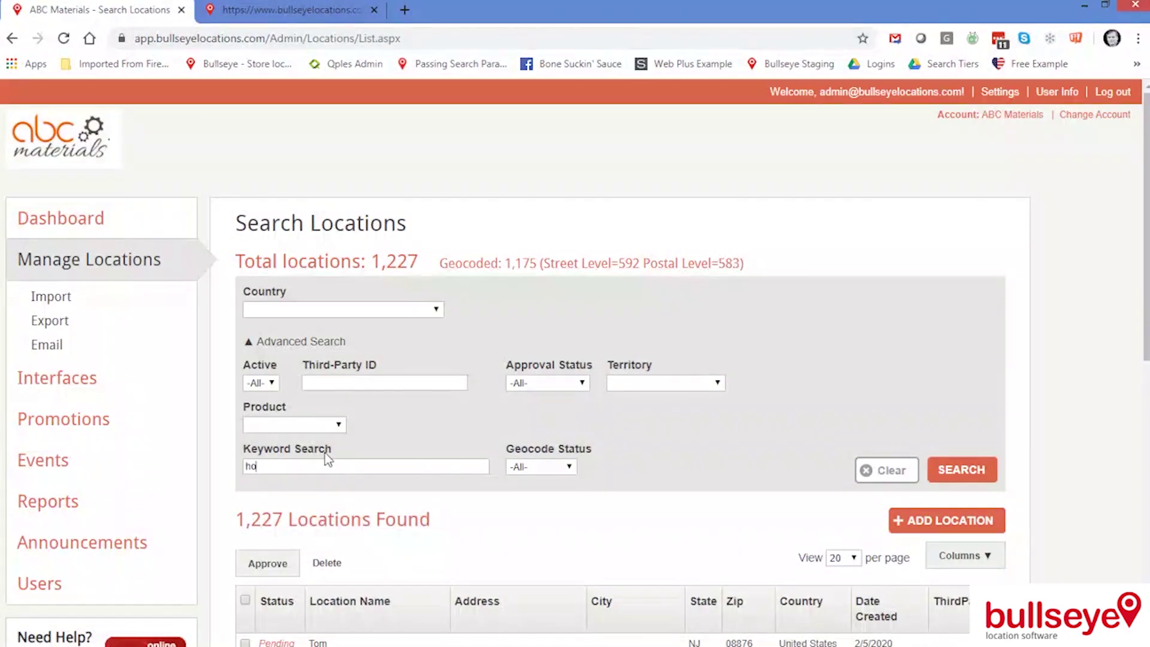
type("me depot")
left_click(966, 471)
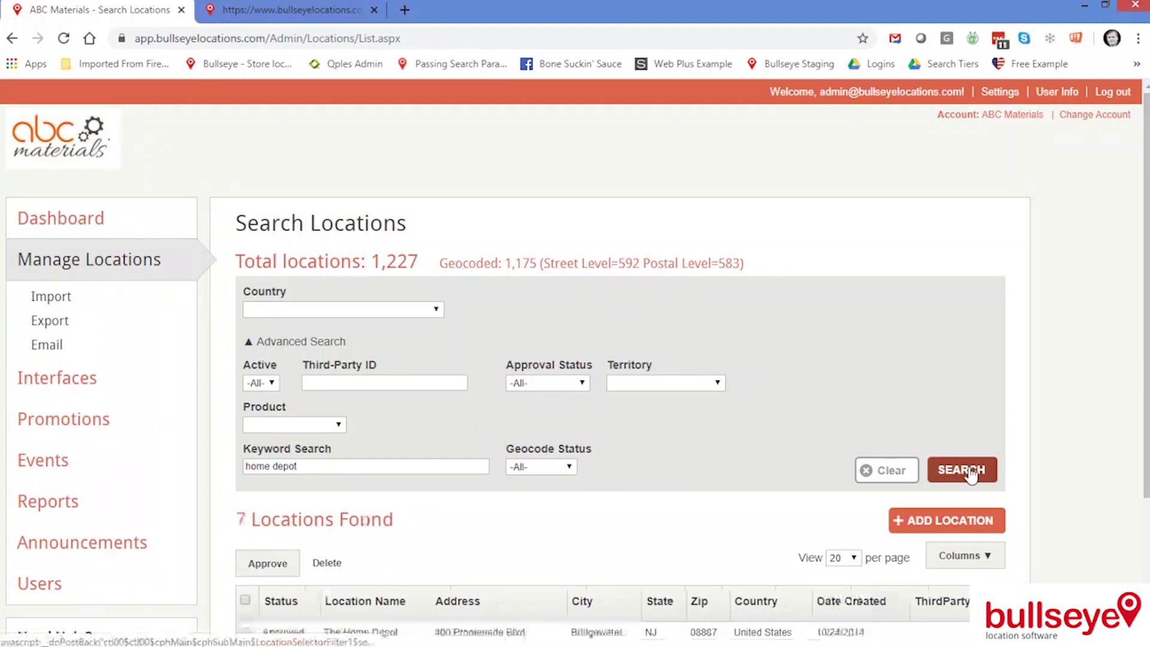
scroll(891, 470, "down", 3)
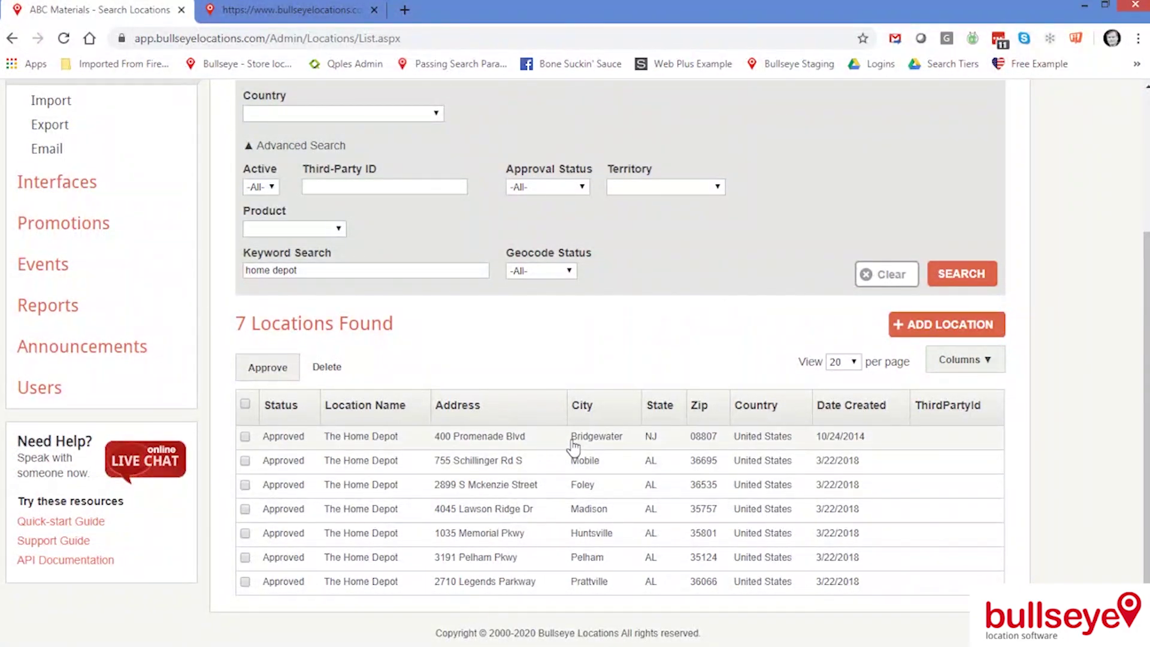
left_click(598, 442)
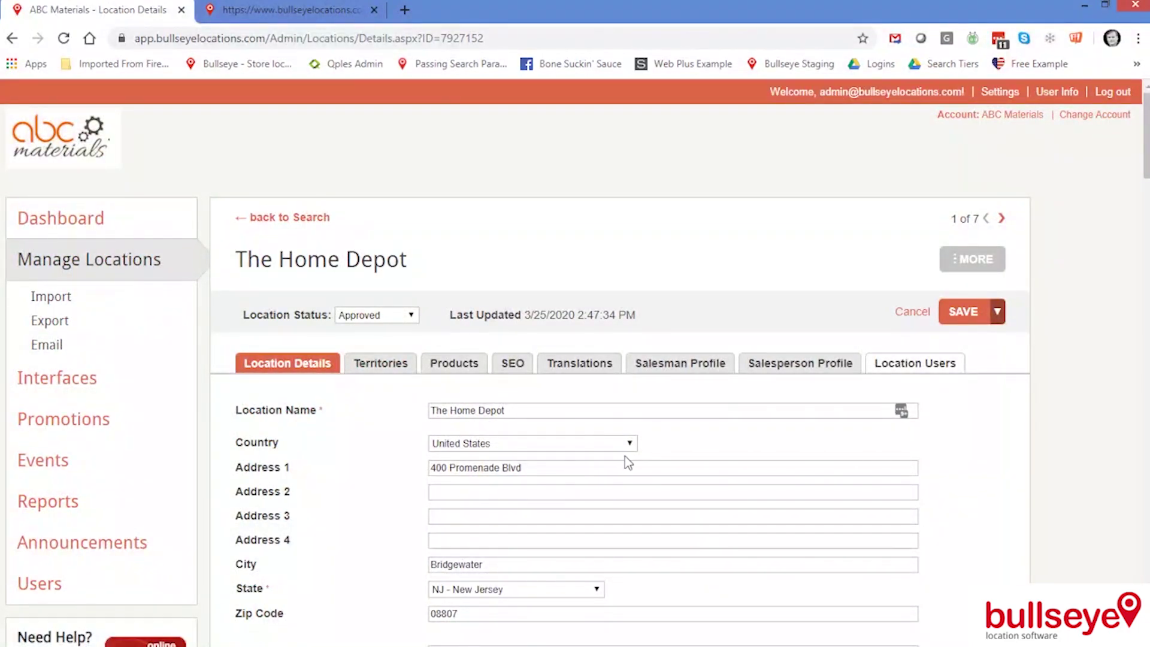
- Deactivate the Bridgewater Home Depot location and activate it again
left_click(963, 268)
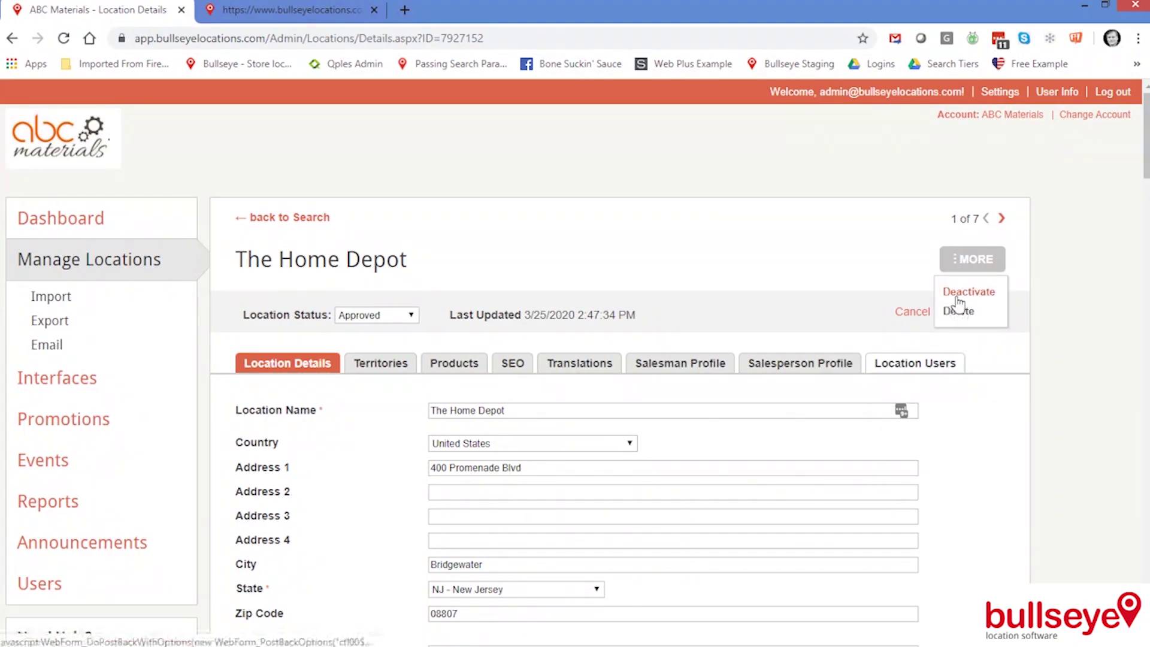
left_click(959, 300)
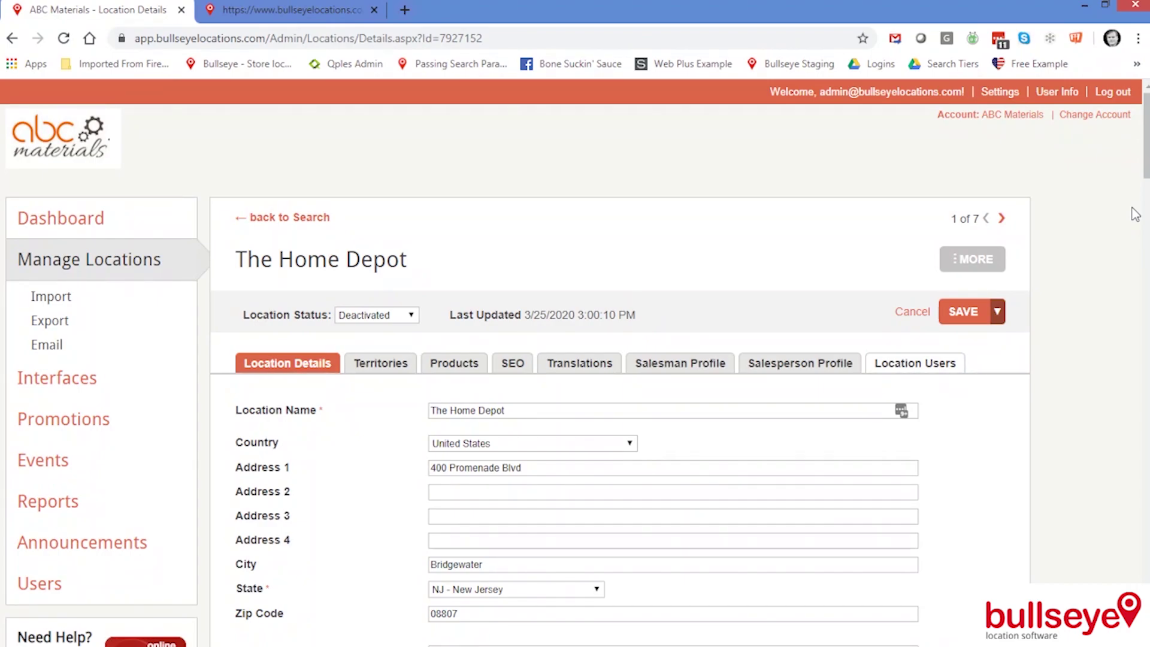
left_click(970, 264)
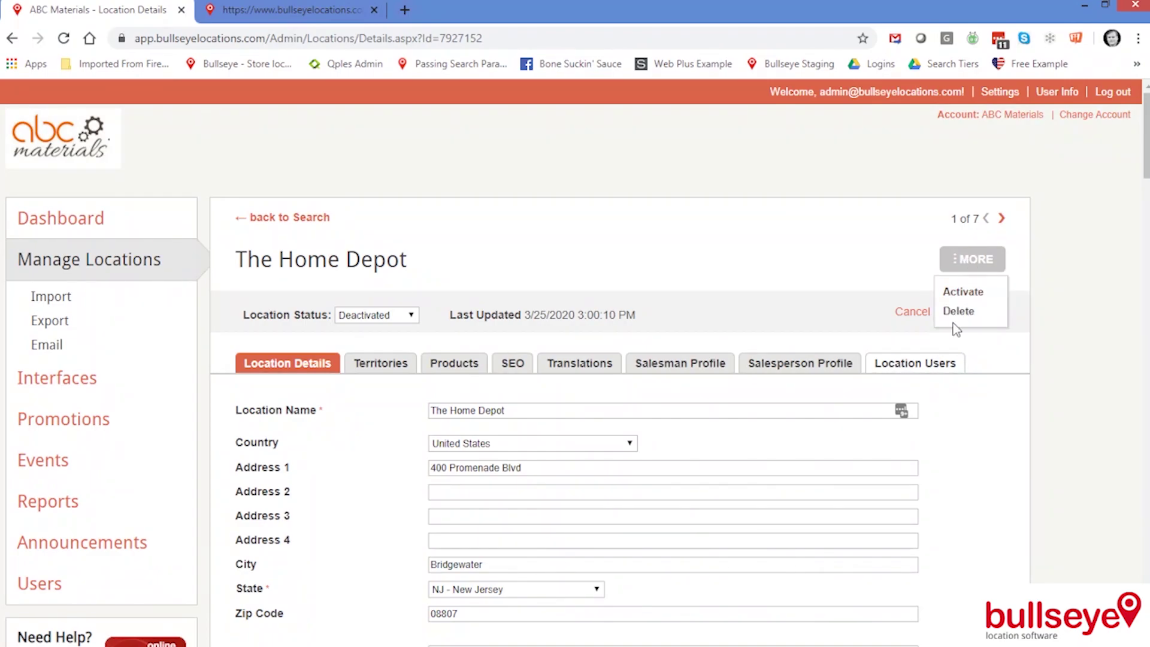
left_click(972, 292)
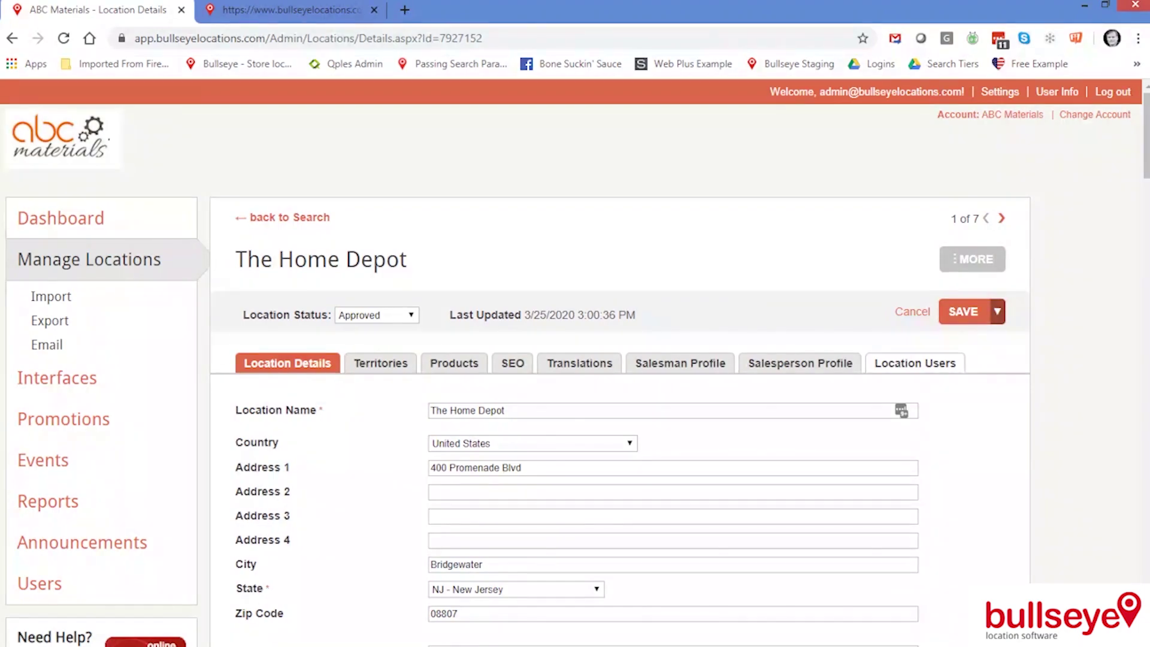
- Switch to the exported locations CSV in Excel and examine the Bridgewater row's ID, active flag, name, address and city
left_click_drag(0, 60, 454, 69)
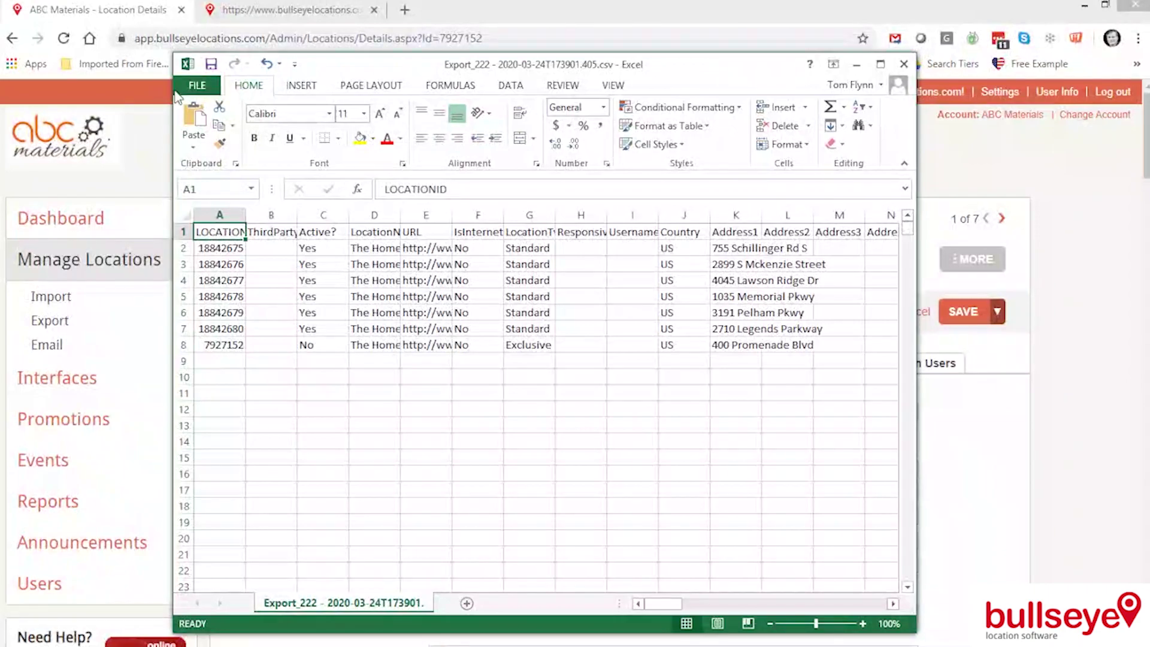
left_click(881, 65)
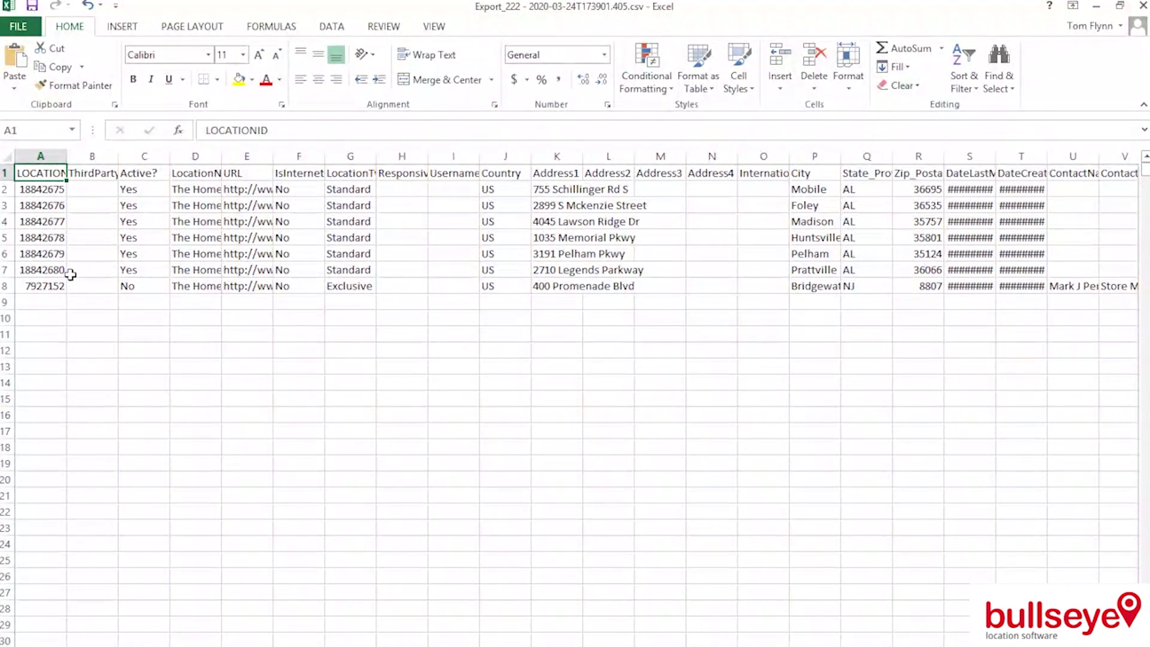
left_click(25, 287)
left_click(145, 285)
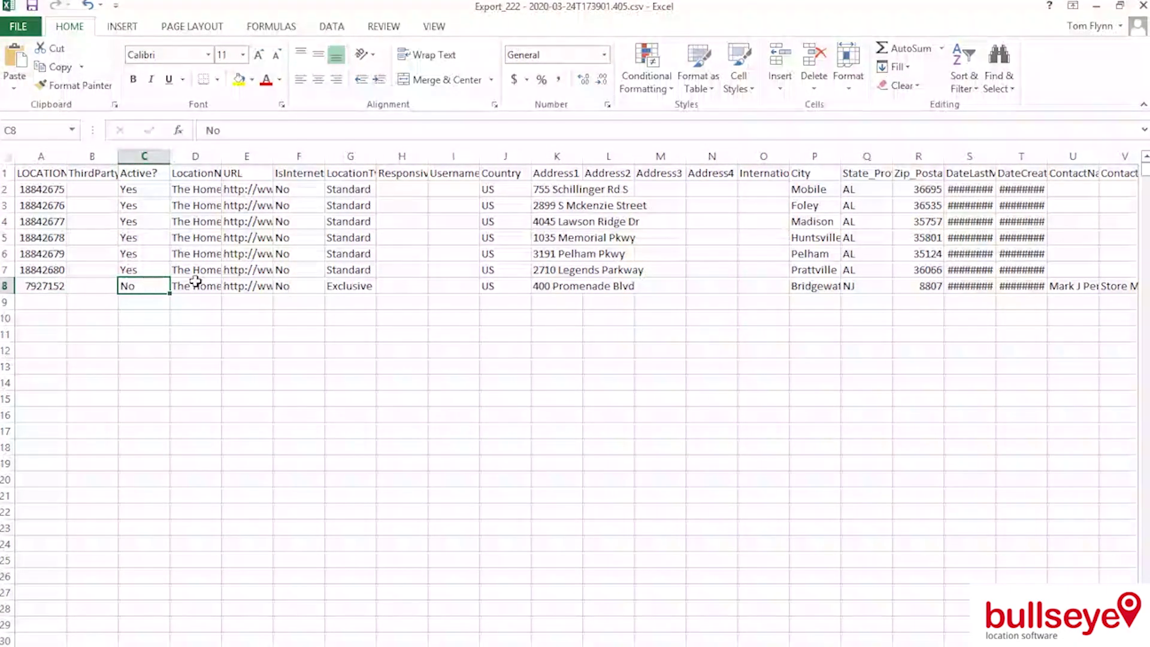
left_click(182, 283)
left_click(566, 288)
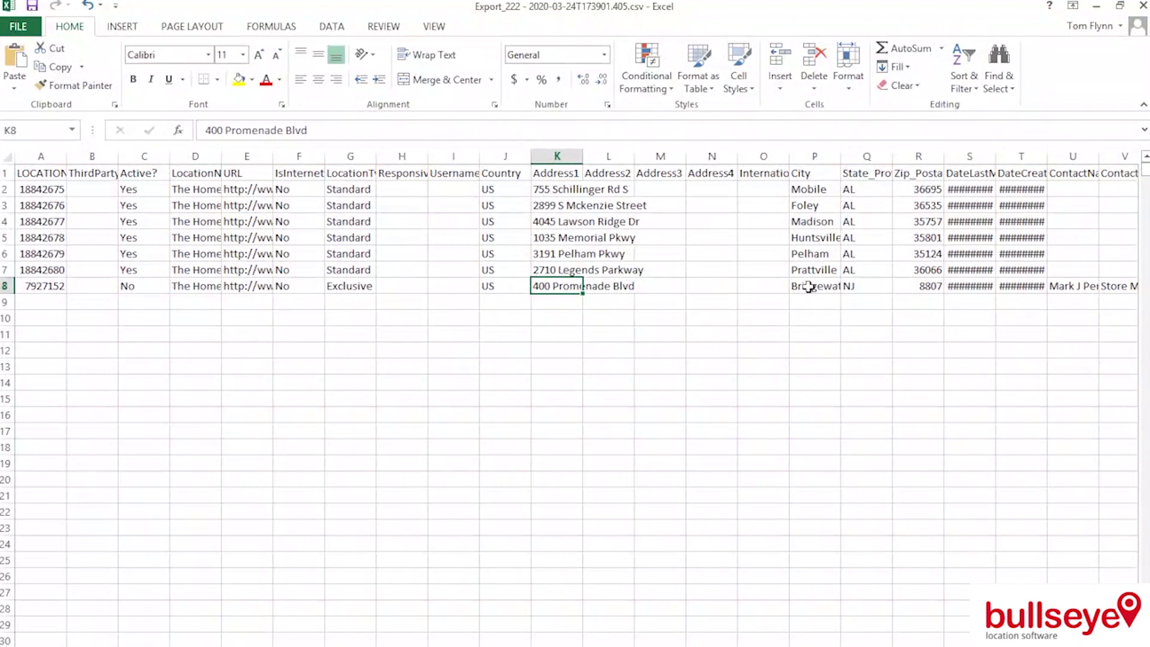
left_click(809, 287)
- Set the Active? value in the Bridgewater row to Yes and change it back to No
left_click(131, 287)
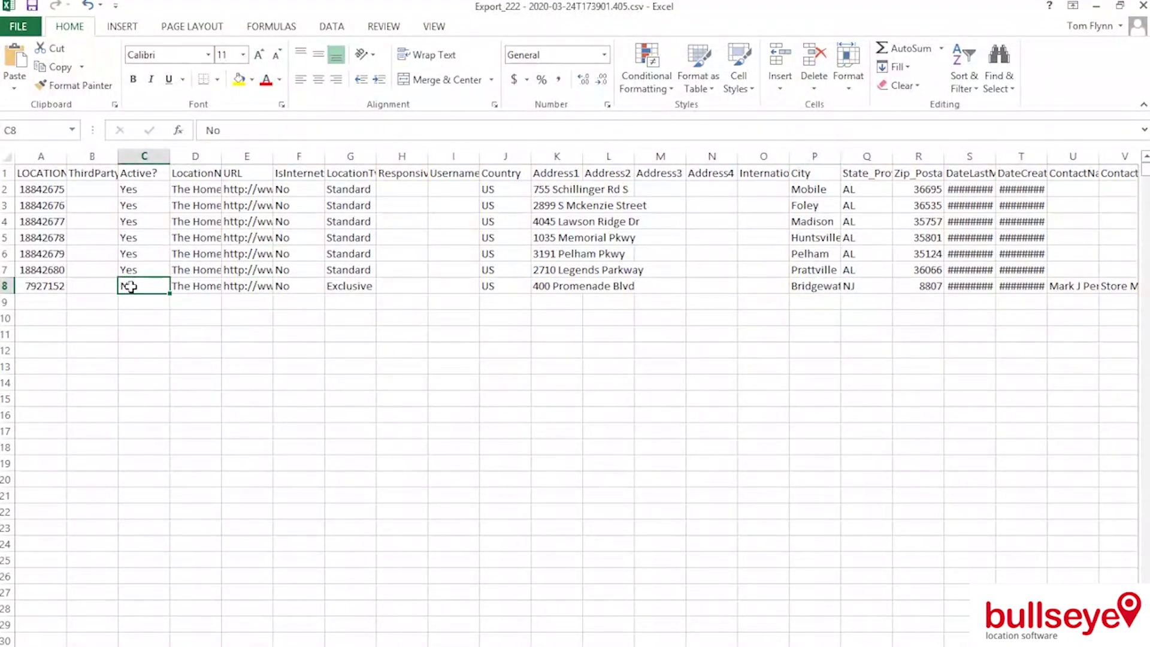
type("Yes")
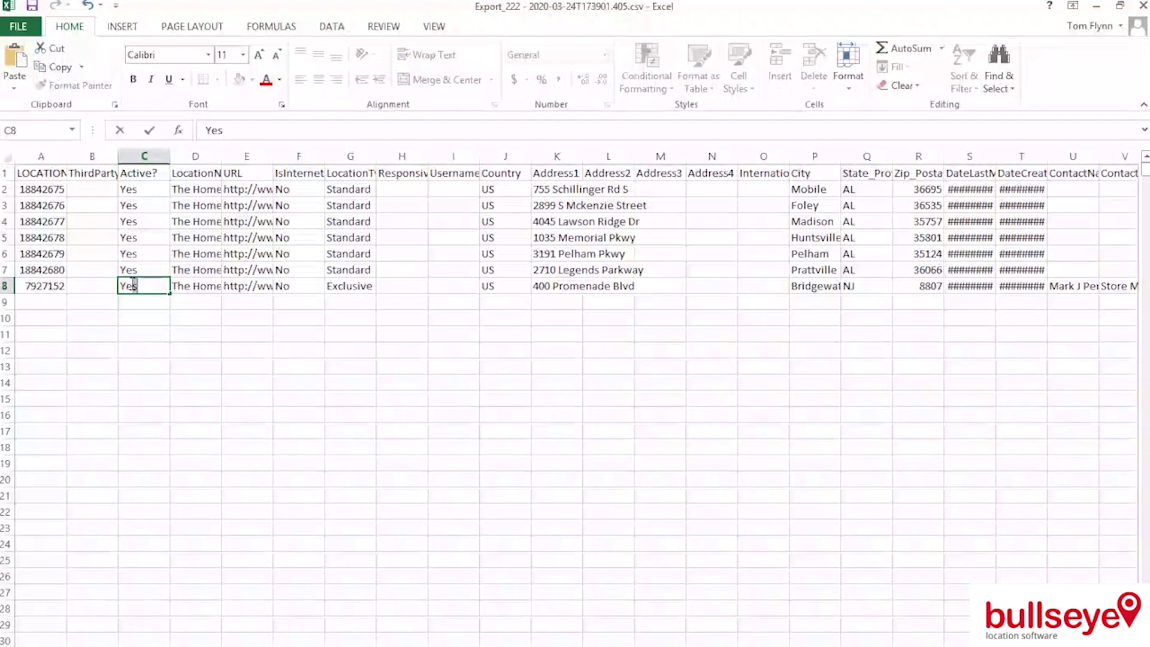
key("Tab")
left_click(131, 284)
type("No")
key("Tab")
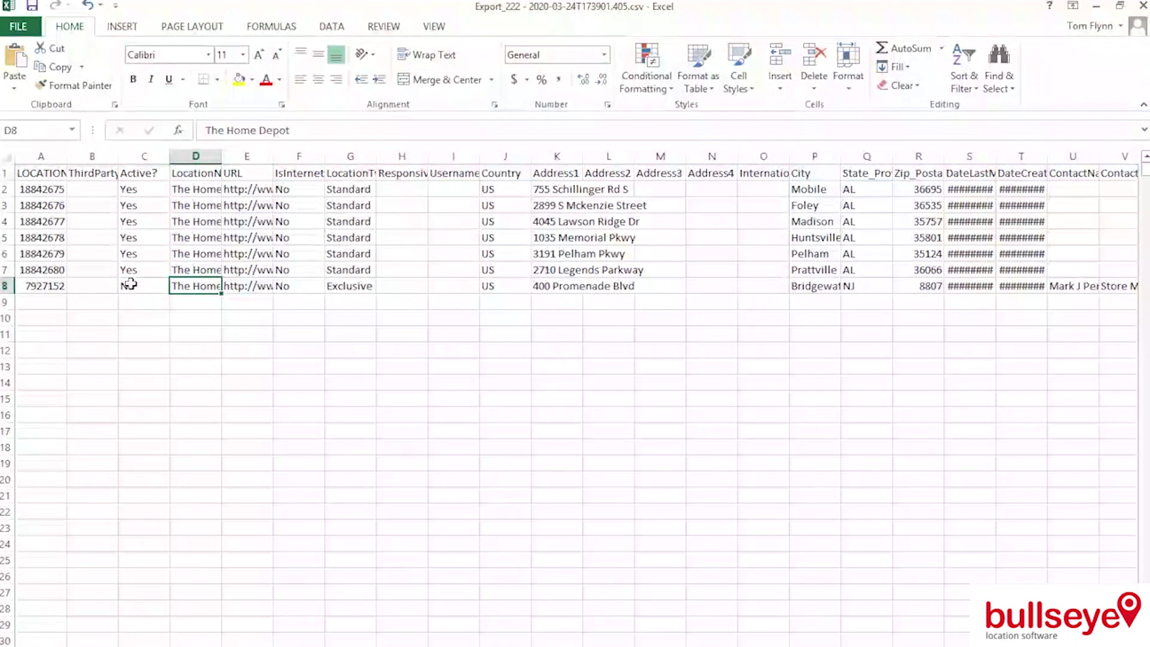
- Delete the Latitude and Longitude columns from the exported locations sheet
key("Up")
key("Up")
key("Up")
key("Up")
key("Up")
key("Up")
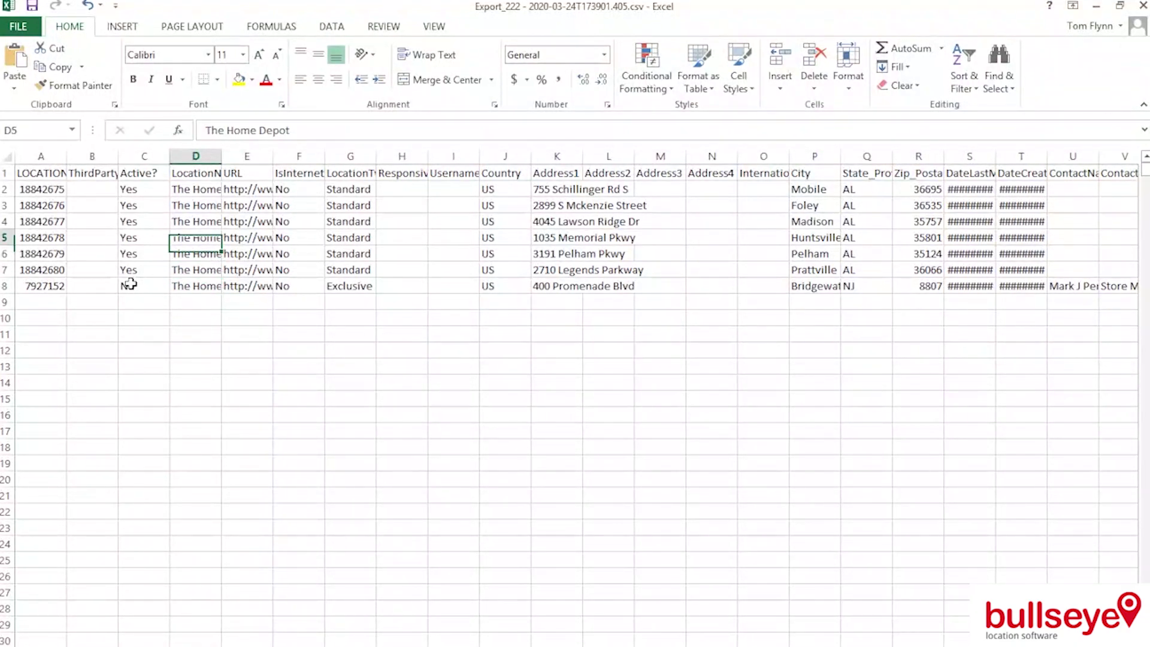
key("Right")
key("Right")
key("Right")
key("Right")
key("Right")
key("Right")
key("Right")
key("Right")
key("Right")
key("Right")
key("Right")
key("Right")
key("Right")
key("Right")
key("Right")
key("Right")
key("Right")
key("Right")
key("Right")
key("Right")
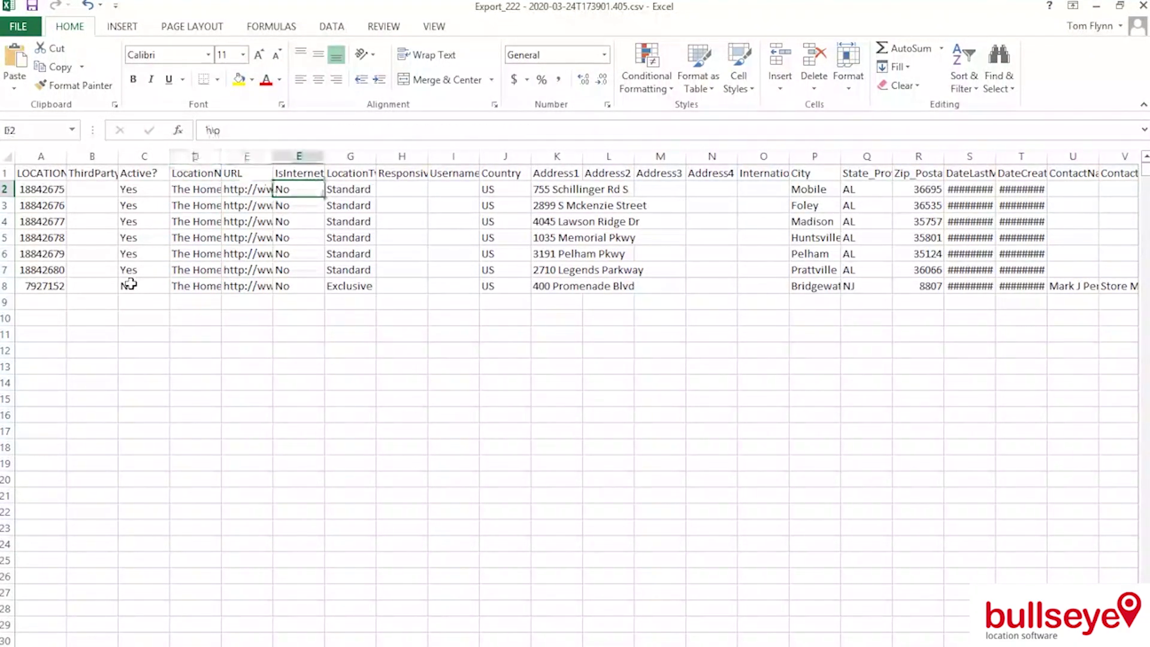
key("Right")
key("Right")
key("Right")
key("Right")
key("Right")
key("Right")
key("Right")
key("Right")
key("Right")
key("Right")
key("Right")
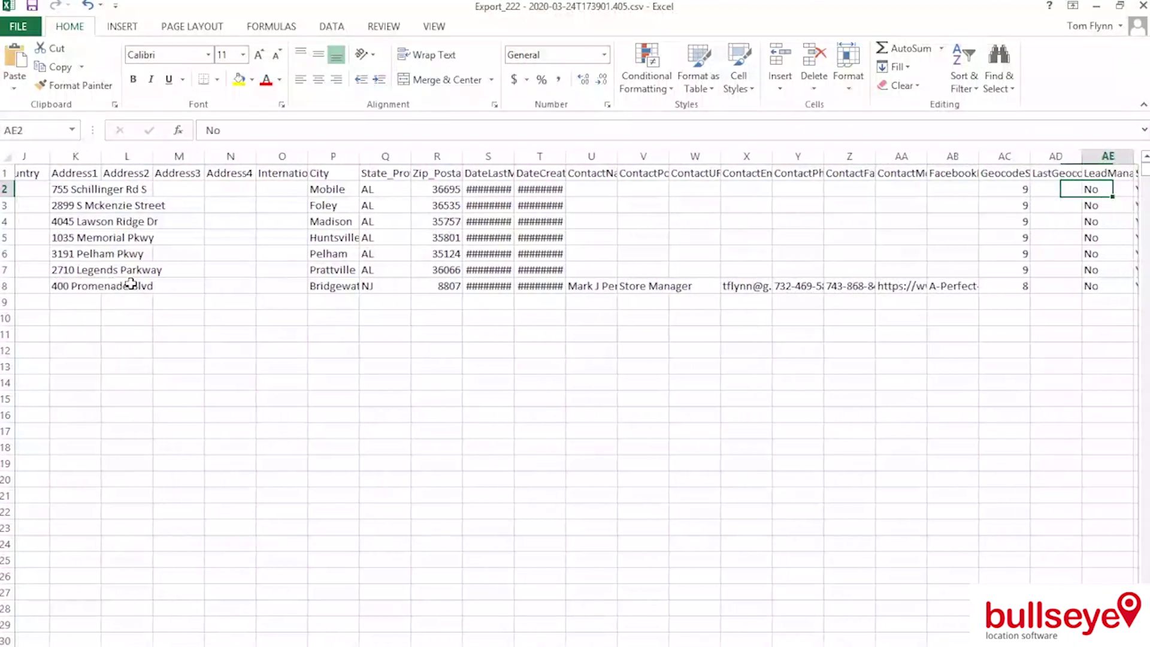
key("Right")
key("Right")
key("Right")
key("Right")
key("Right")
key("Right")
key("Right")
key("Right")
key("Right")
key("Right")
key("Right")
key("Right")
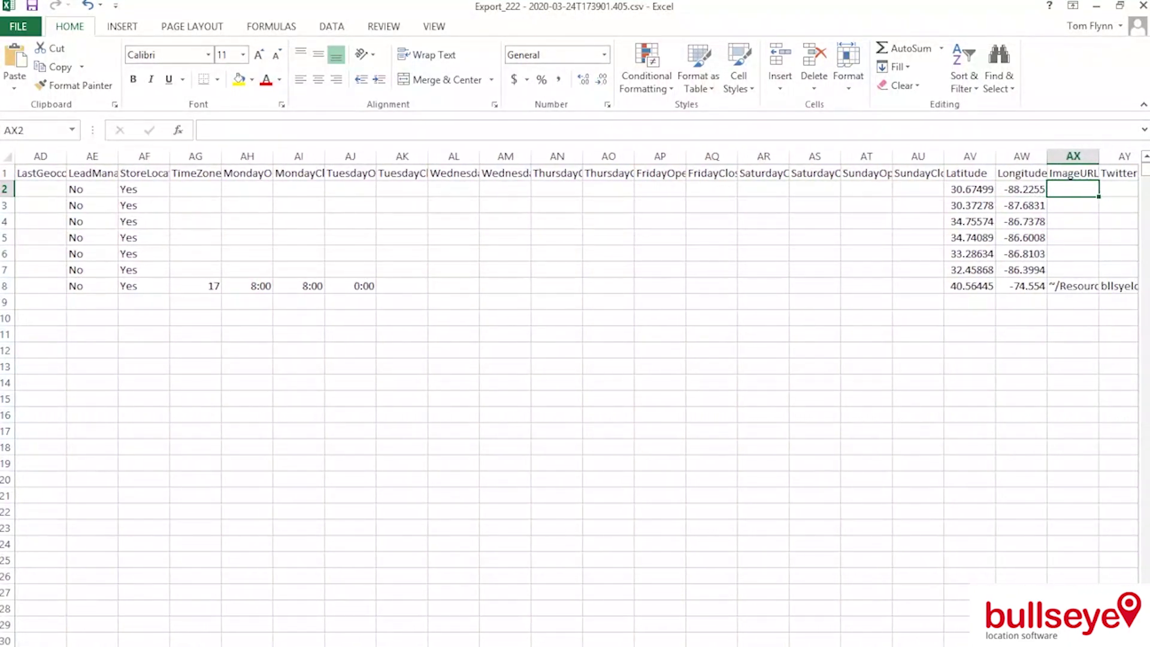
left_click(955, 156)
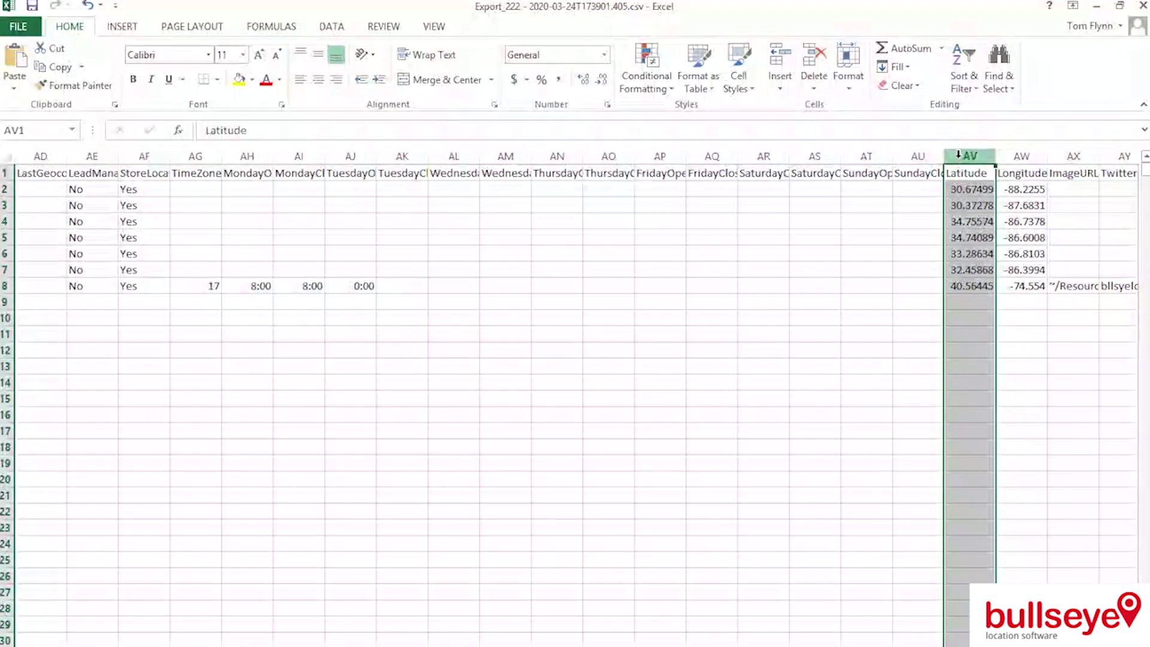
right_click(956, 156)
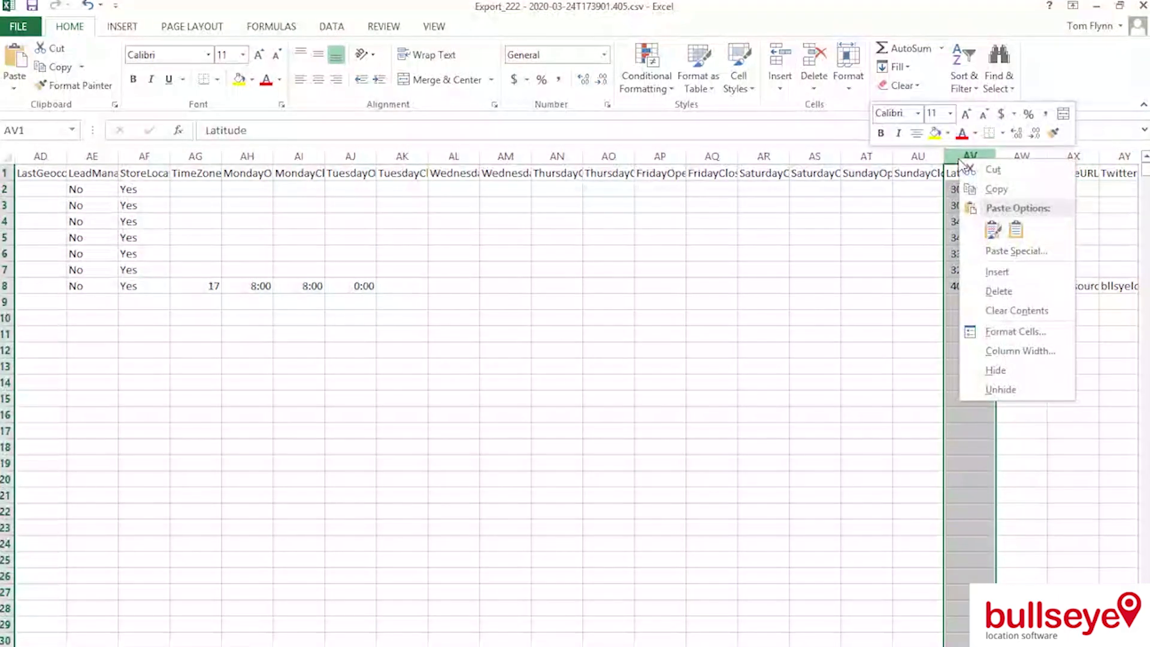
left_click(999, 290)
right_click(971, 156)
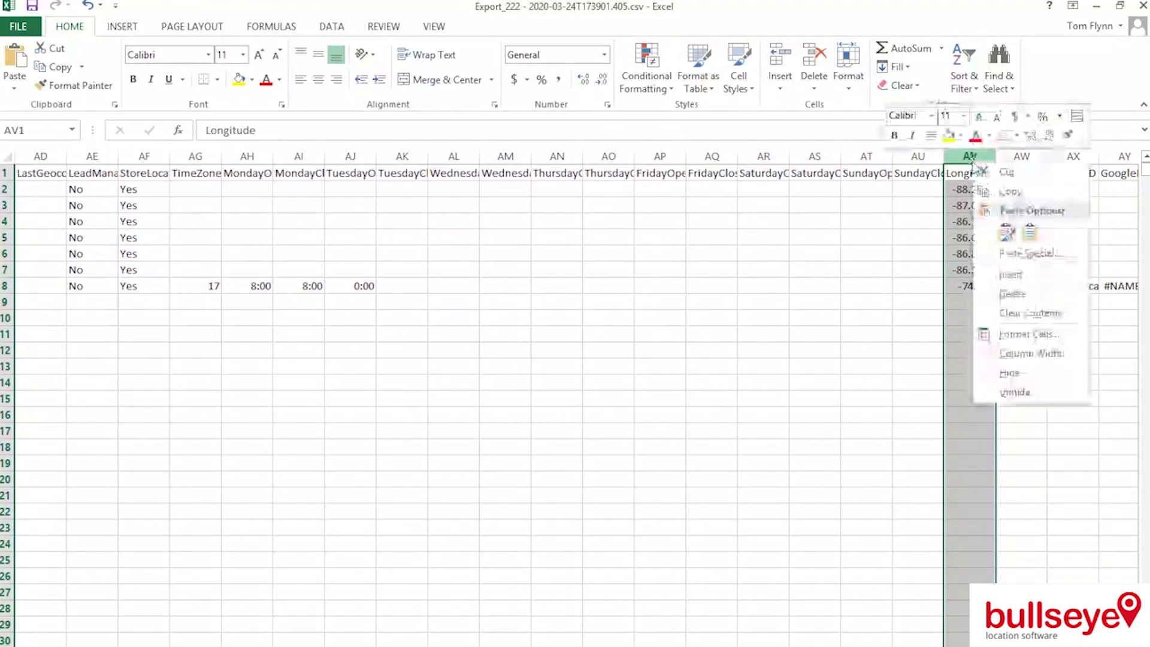
left_click(1012, 294)
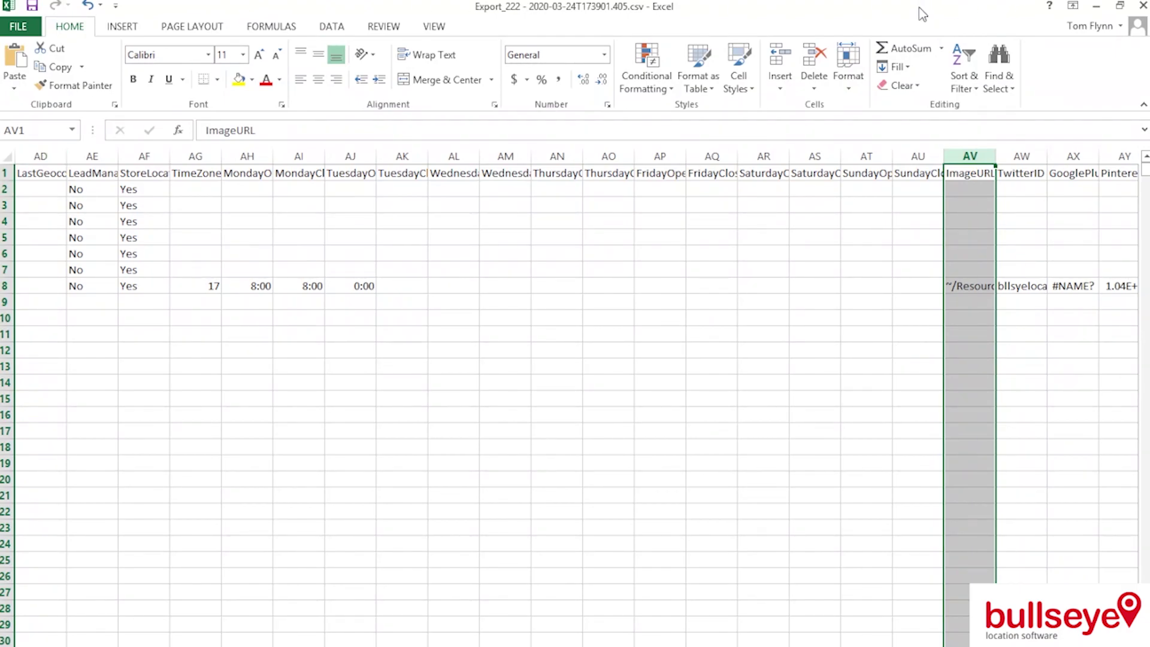
- Return to the Bullseye admin site in the browser and open the file upload import for locations
left_click(1119, 6)
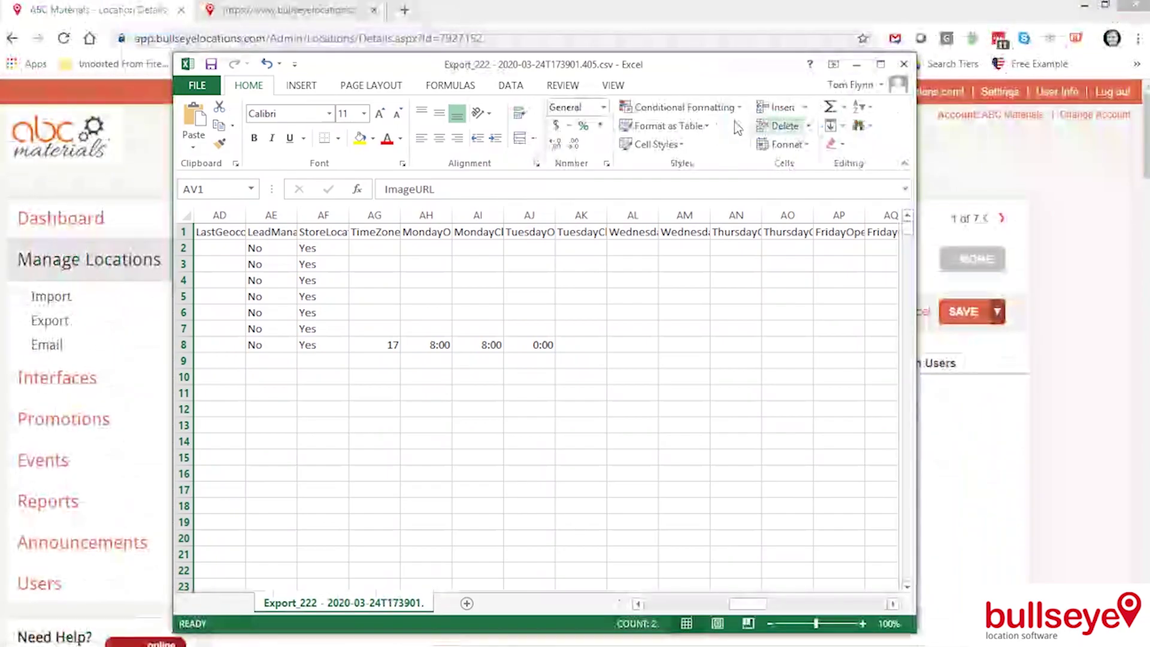
left_click_drag(728, 63, 1, 96)
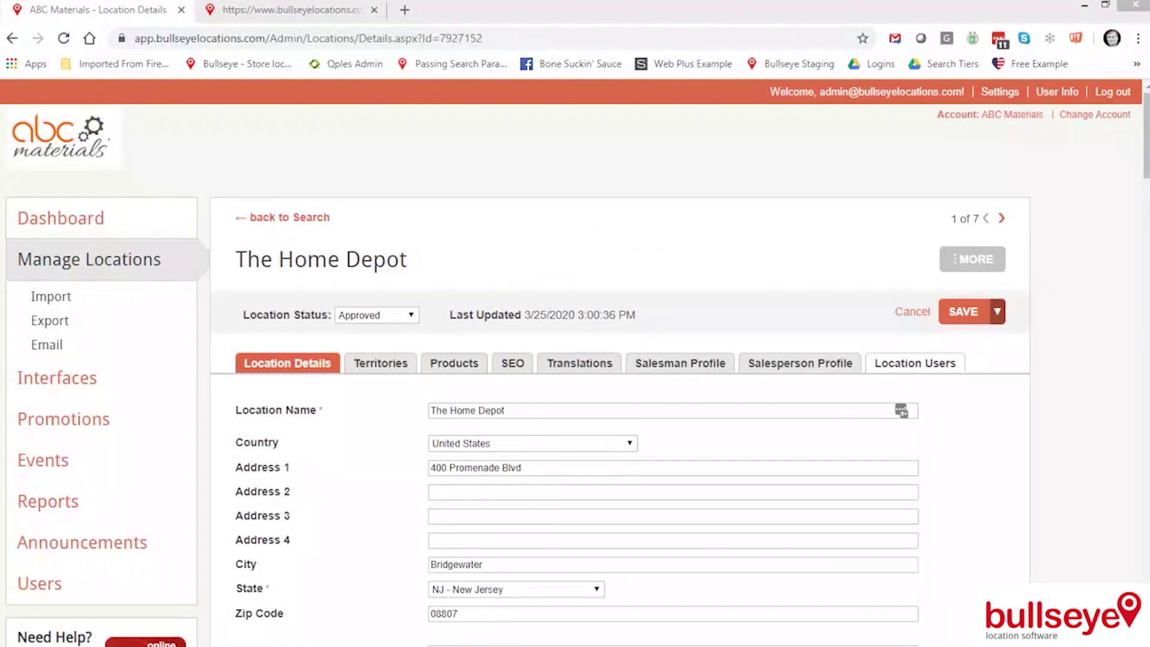
left_click(603, 3)
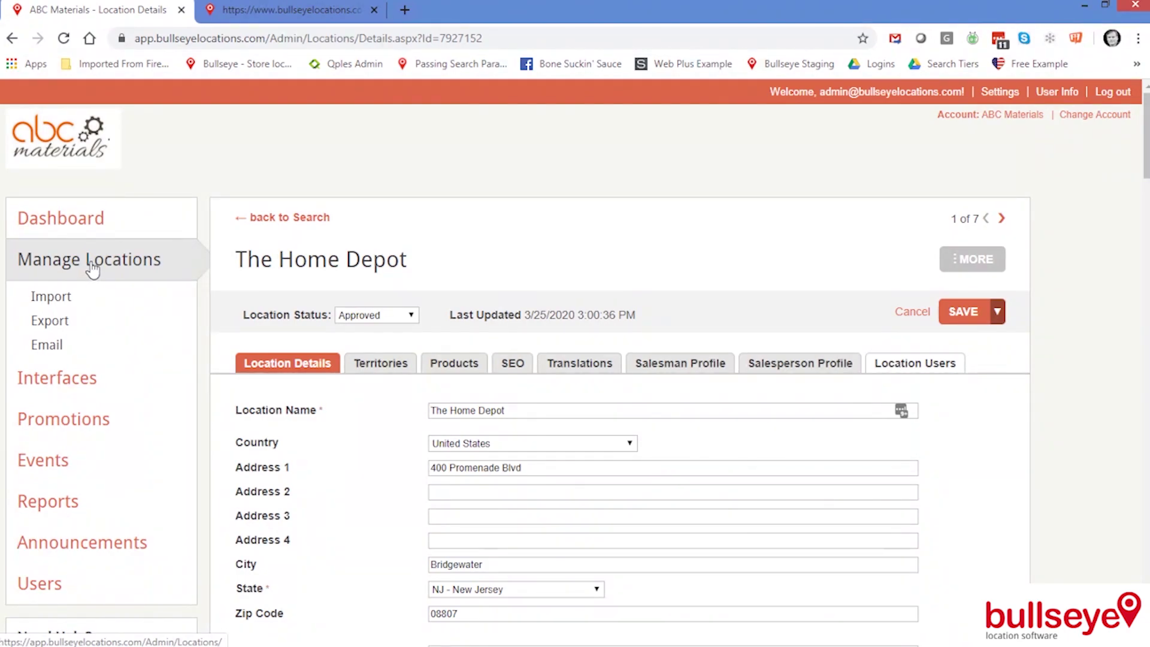
left_click(67, 263)
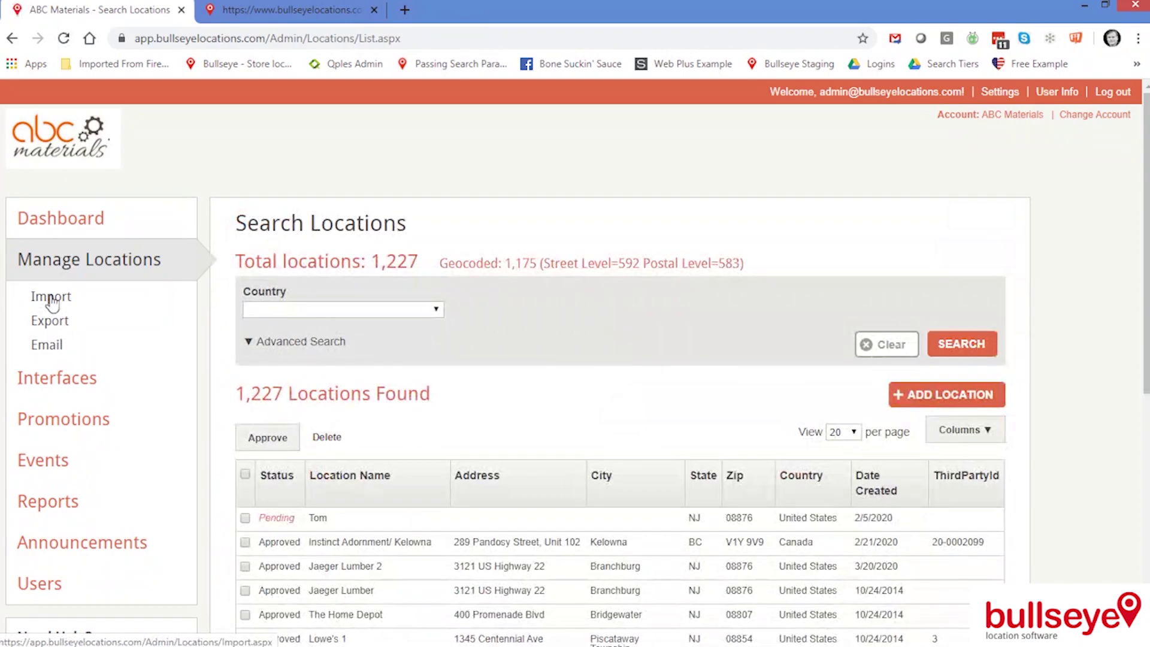
left_click(51, 299)
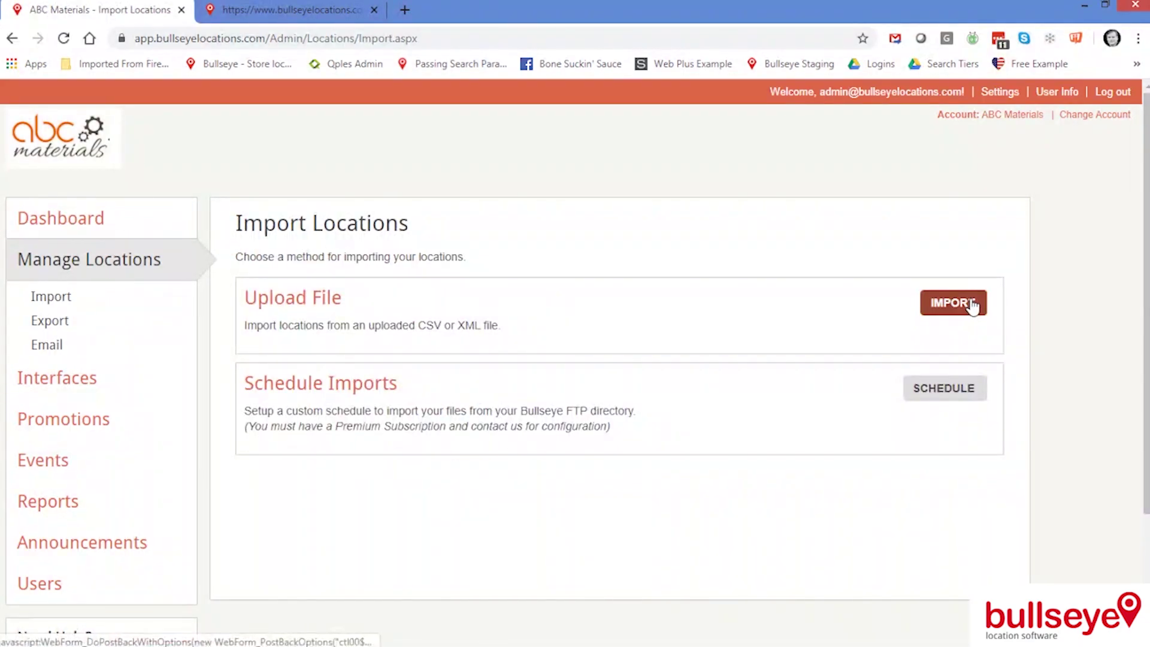
left_click(965, 304)
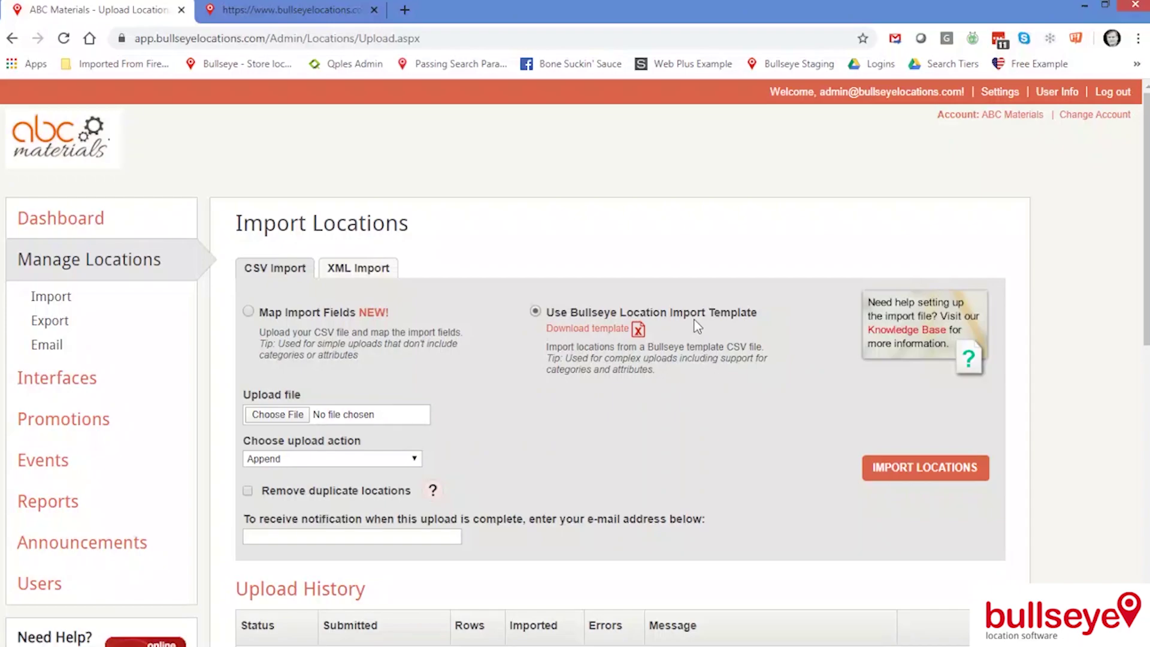
- Set the CSV import's upload action to Update and Insert, and open the upload file chooser, cancelling without selecting a file
left_click(414, 459)
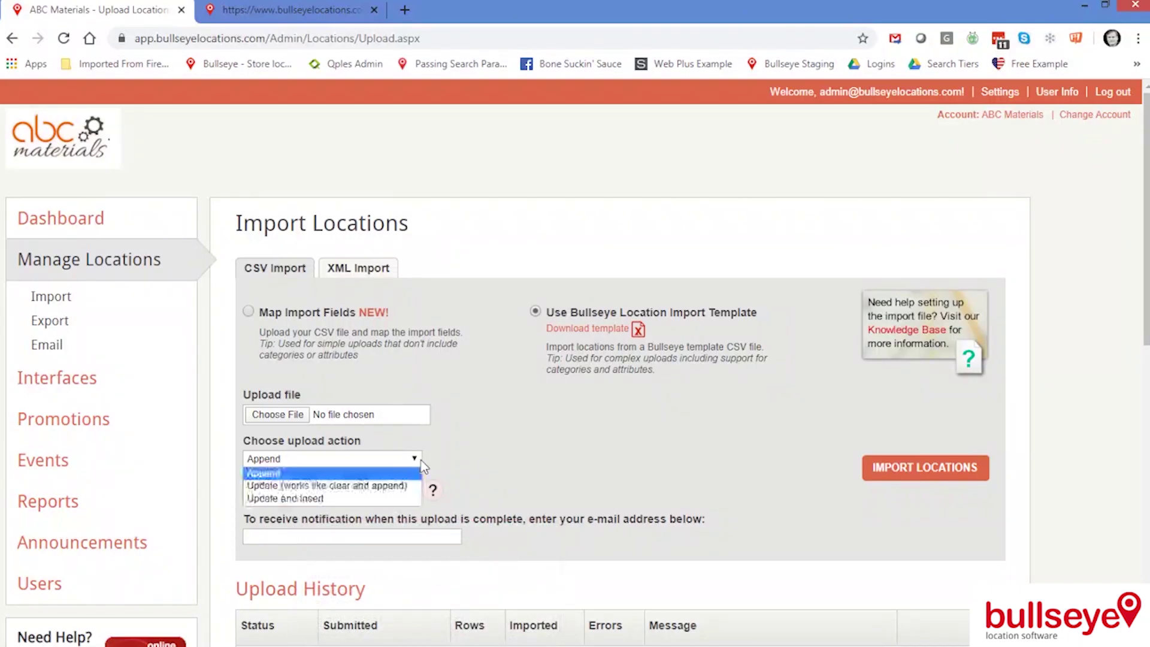
left_click(318, 499)
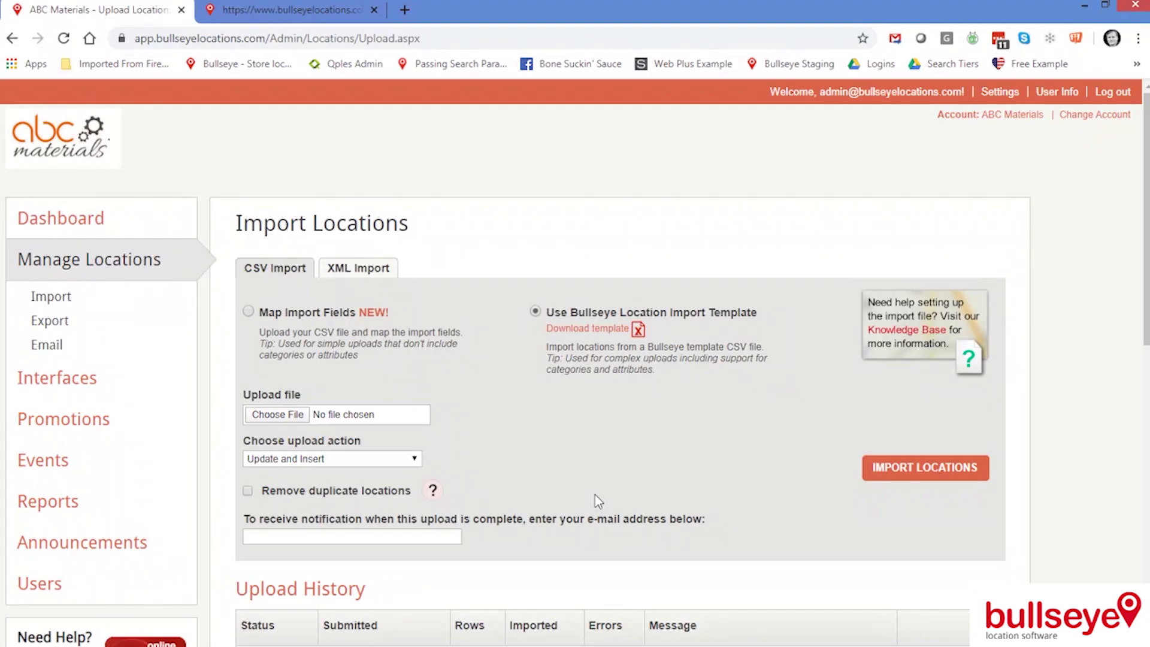
left_click(265, 416)
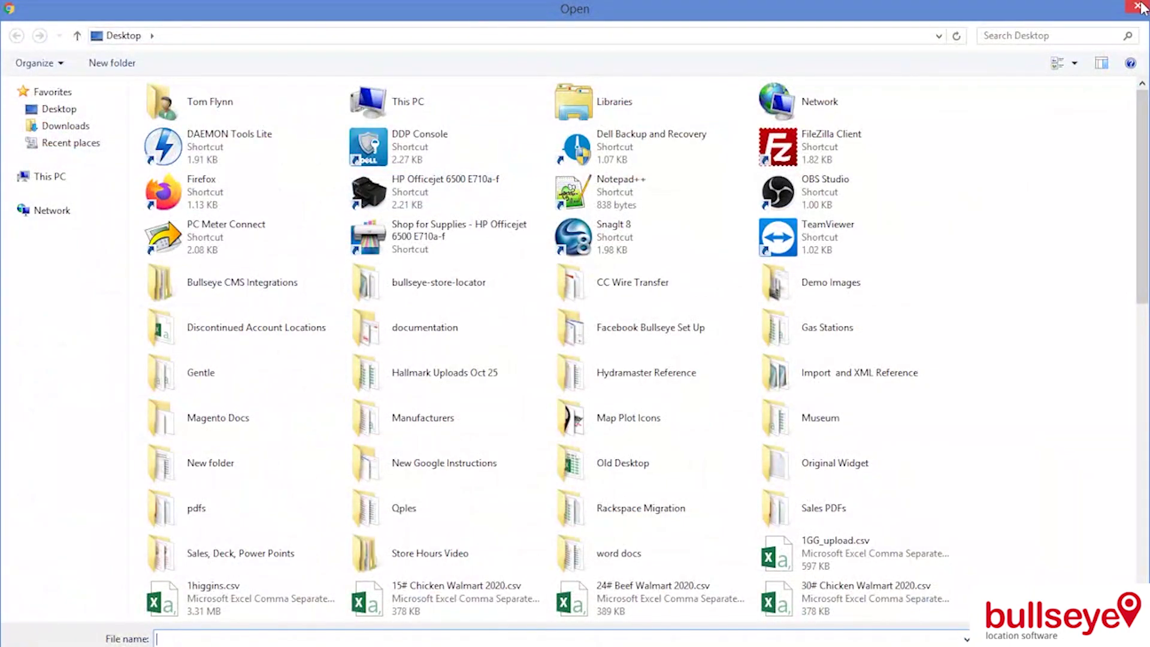
left_click(1137, 7)
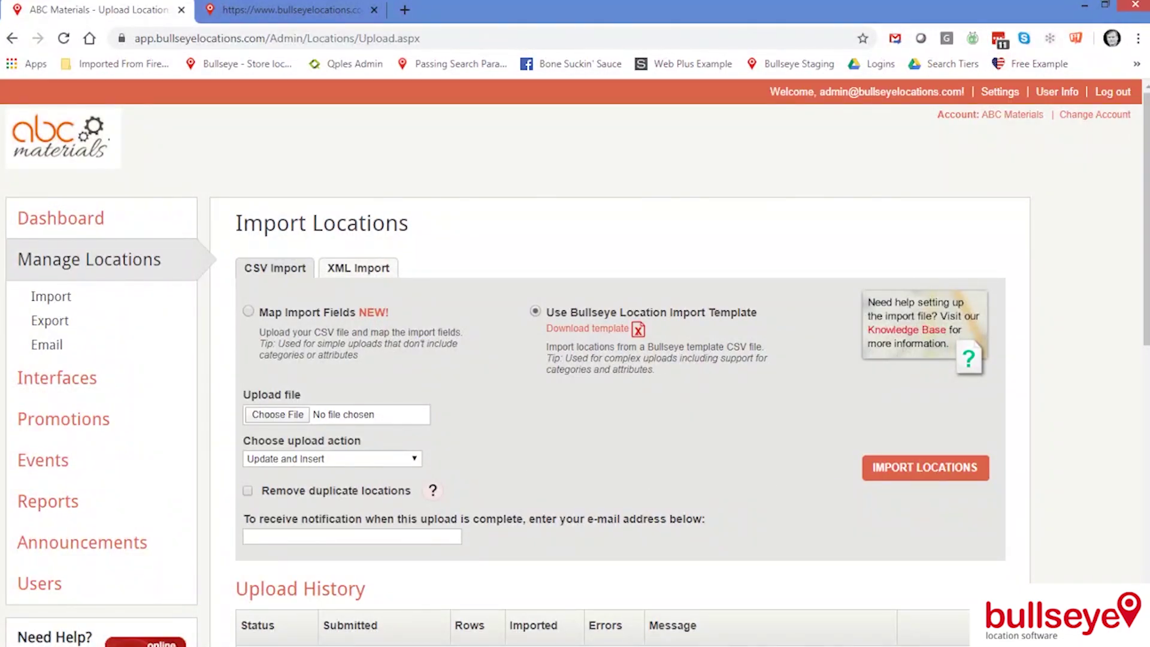
- Switch to the exported locations CSV in Excel, maximize its window, return to the first columns and widen the LOCATIONID column
left_click_drag(0, 65, 645, 62)
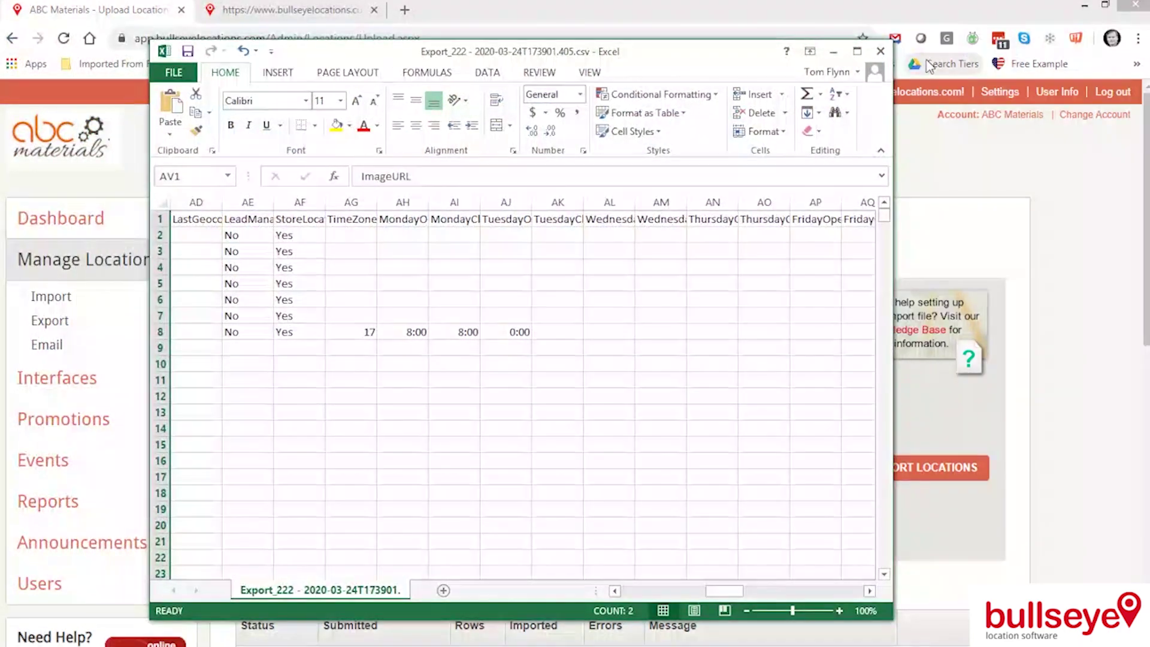
left_click(856, 54)
left_click_drag(959, 645, 803, 646)
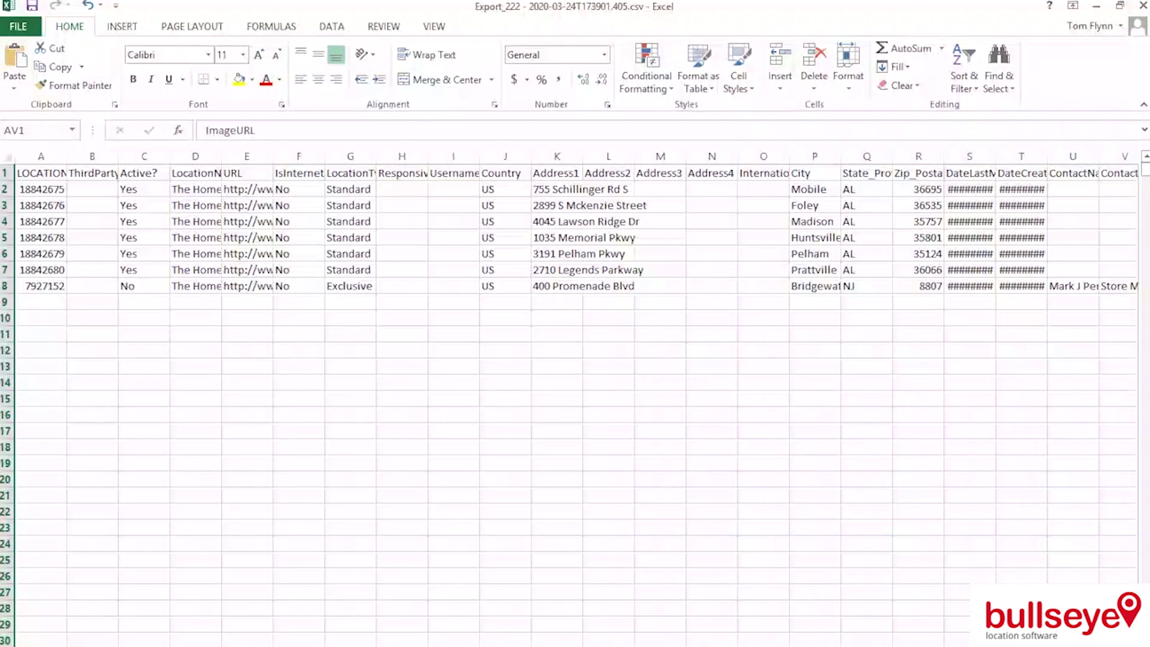
left_click(44, 196)
left_click_drag(67, 156, 135, 154)
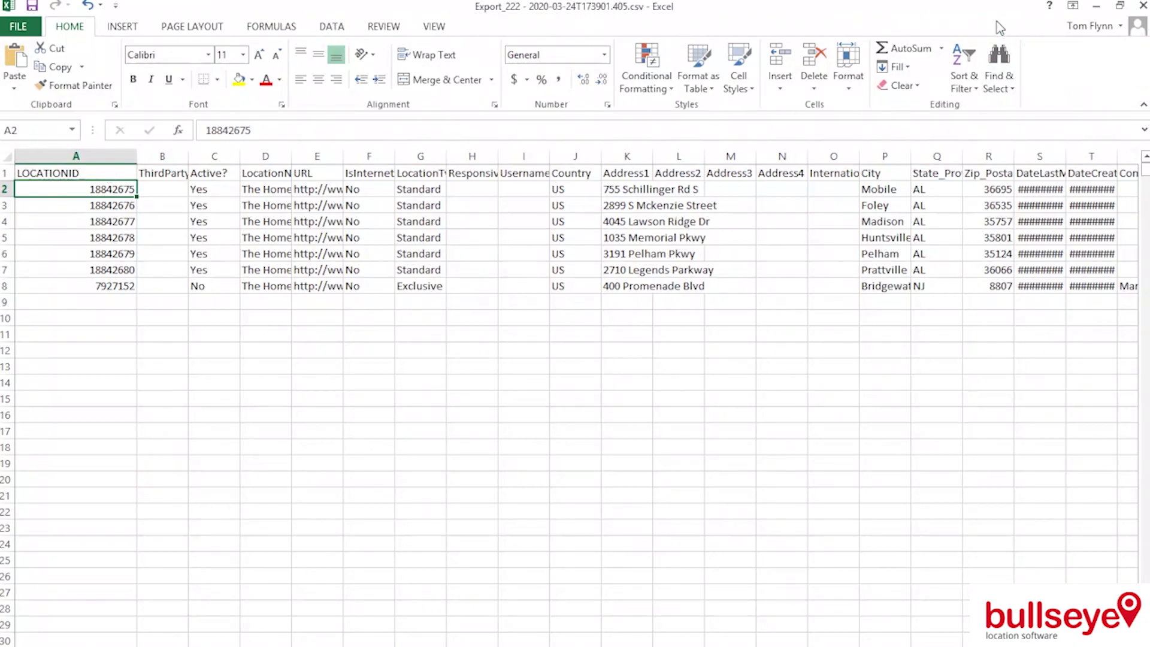
- Select the location name in the first data row, restore the Excel window and return to the Bullseye admin site in the browser
left_click(268, 189)
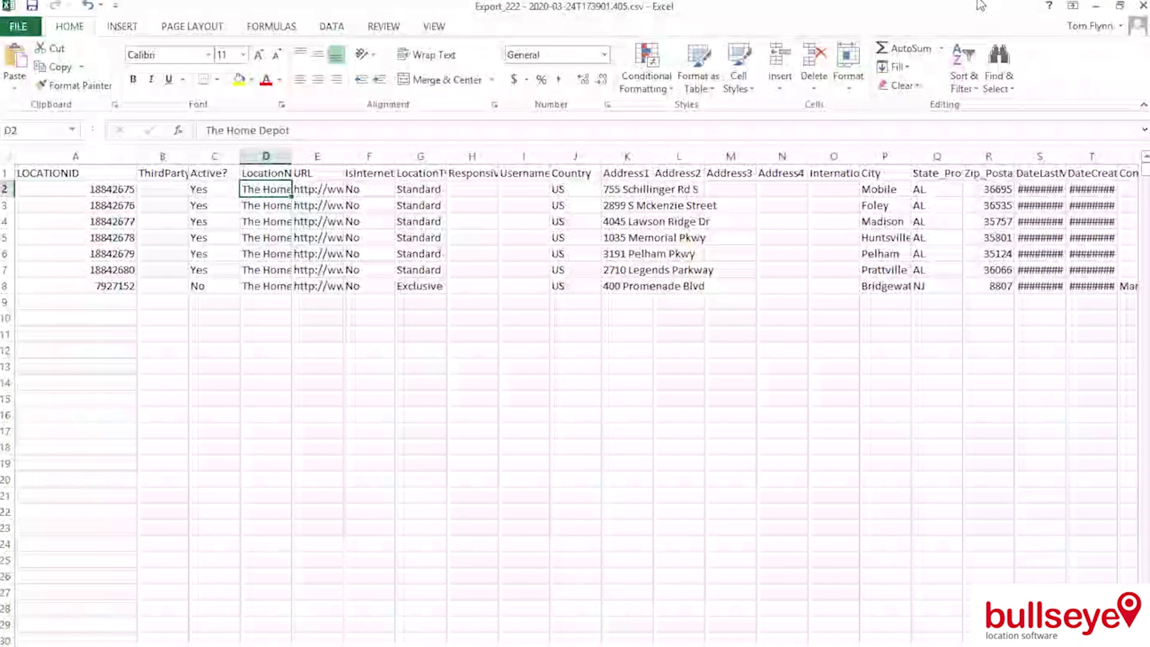
left_click(1118, 8)
left_click_drag(639, 13, 484, 13)
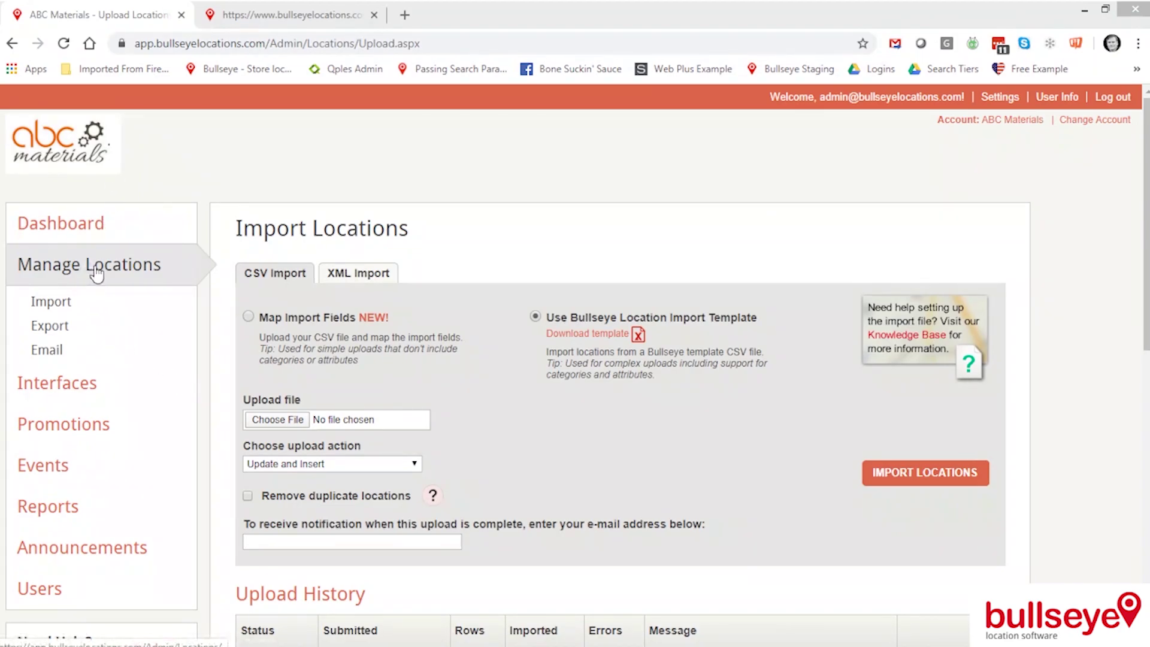
- Open the location search page from the import page and expand its advanced search options
left_click(93, 275)
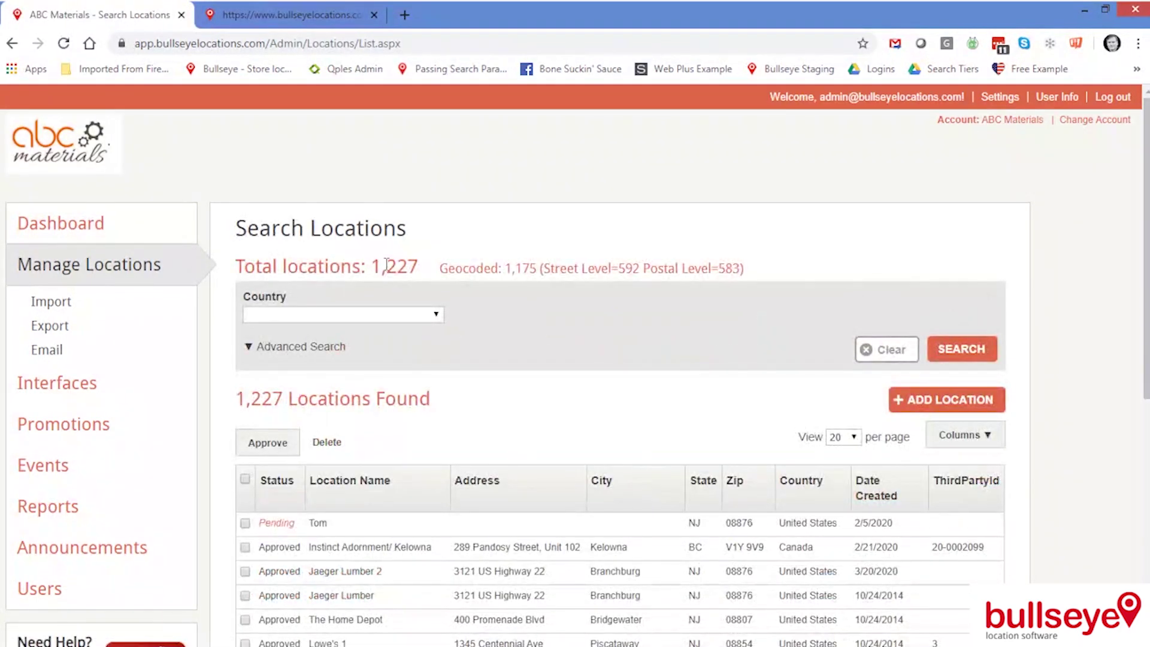
scroll(511, 308, "down", 3)
scroll(511, 308, "down", 2)
scroll(512, 311, "up", 3)
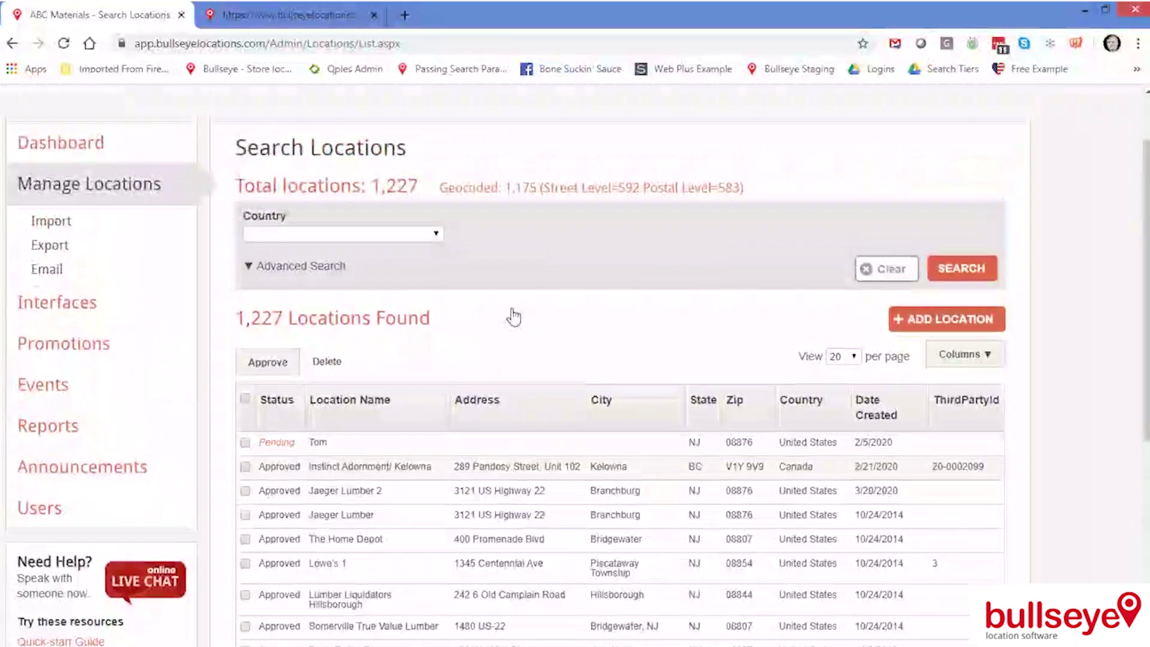
left_click(304, 269)
- Search the locations by the keyword "home depot"
left_click(309, 388)
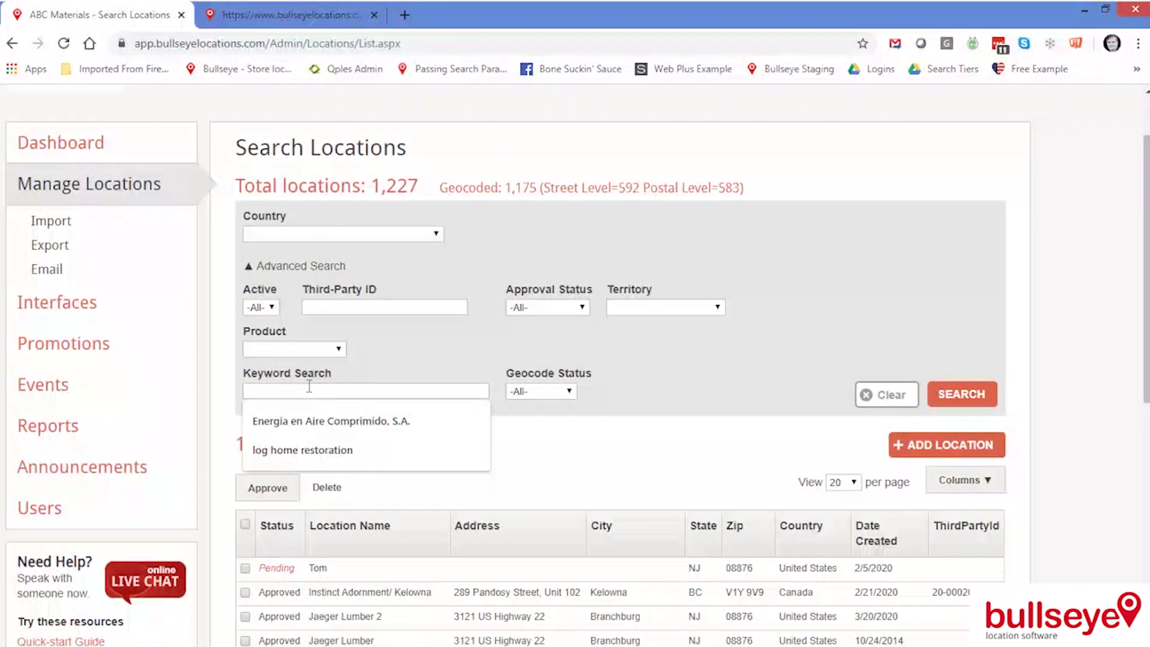
type("homes")
key("BackSpace")
type("deop")
key("BackSpace")
key("BackSpace")
type("pot")
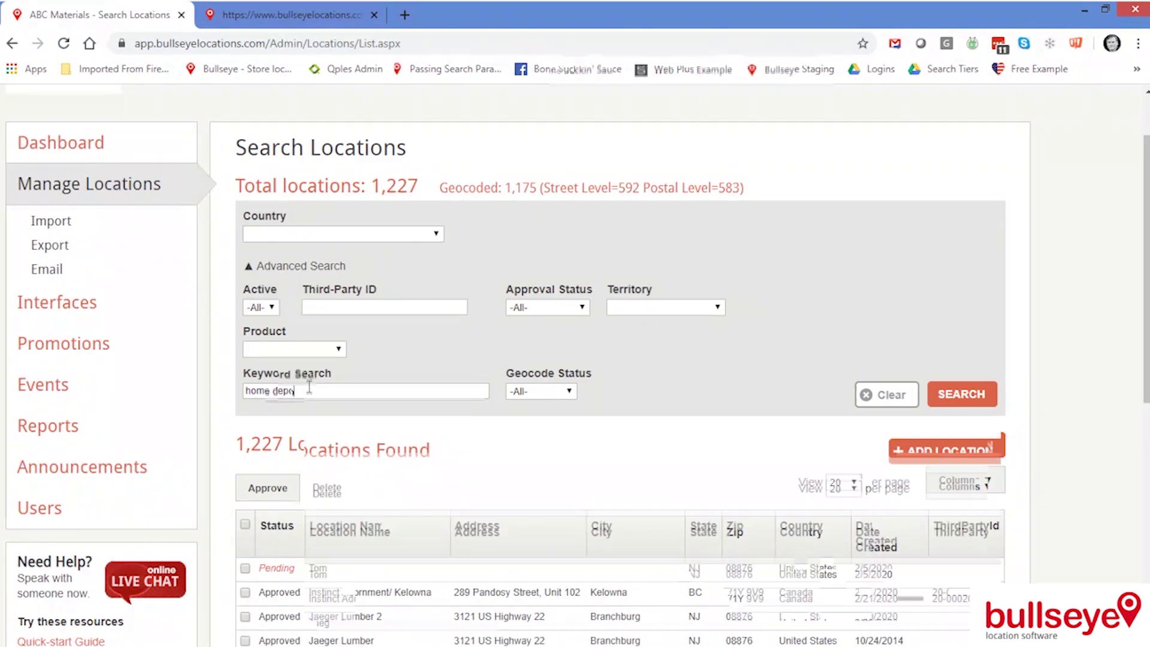
left_click(969, 395)
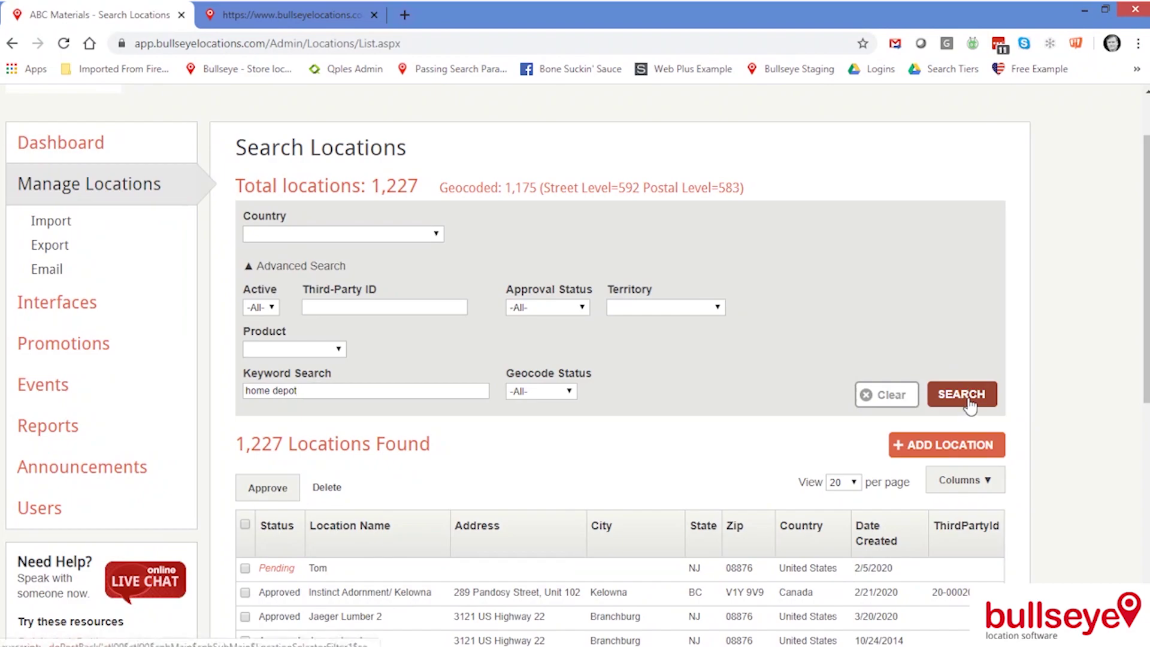
- Open the Home Depot location at 400 Promenade Blvd in Bridgewater and review its daily Business Hours
scroll(969, 402, "down", 2)
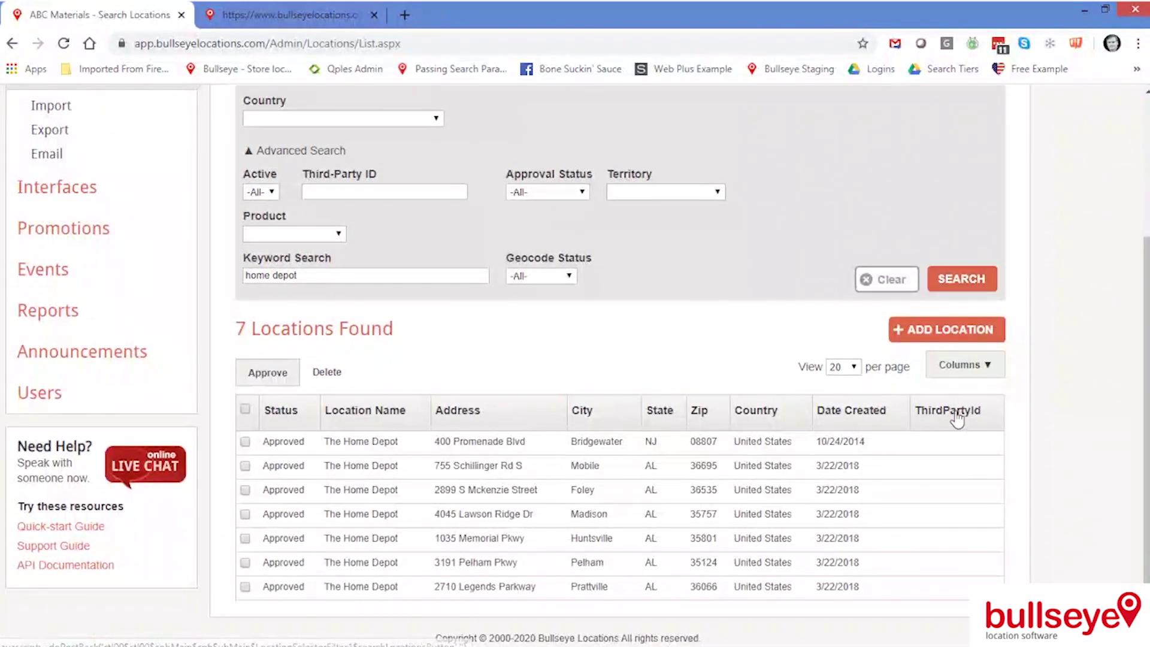
left_click(491, 447)
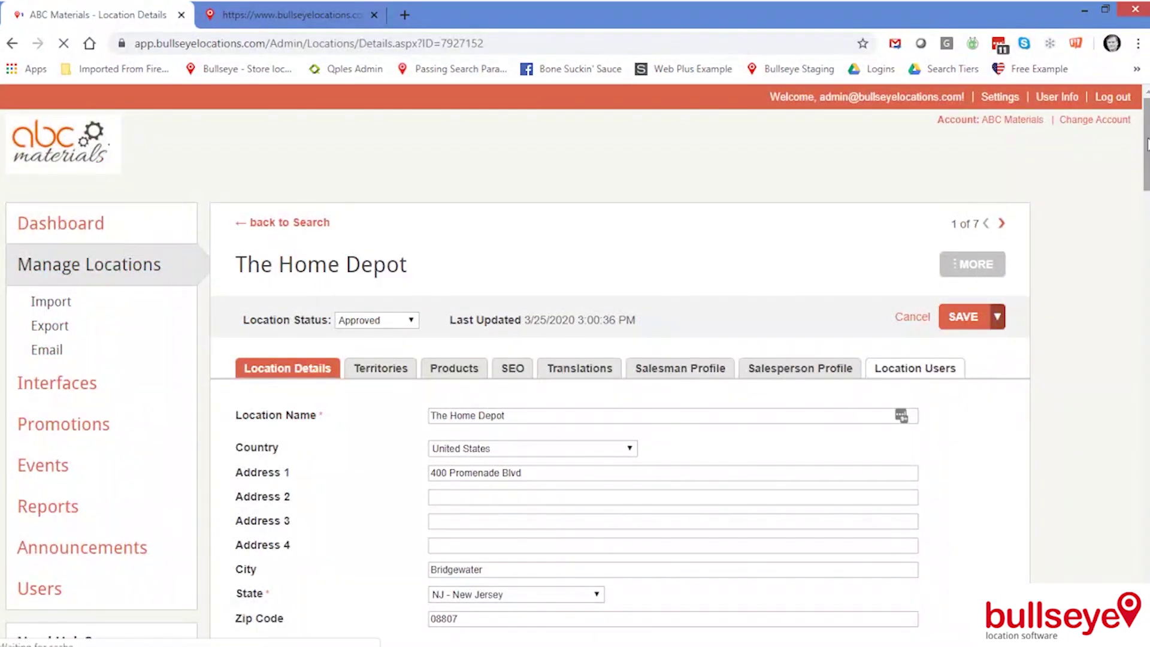
left_click_drag(1146, 148, 1136, 370)
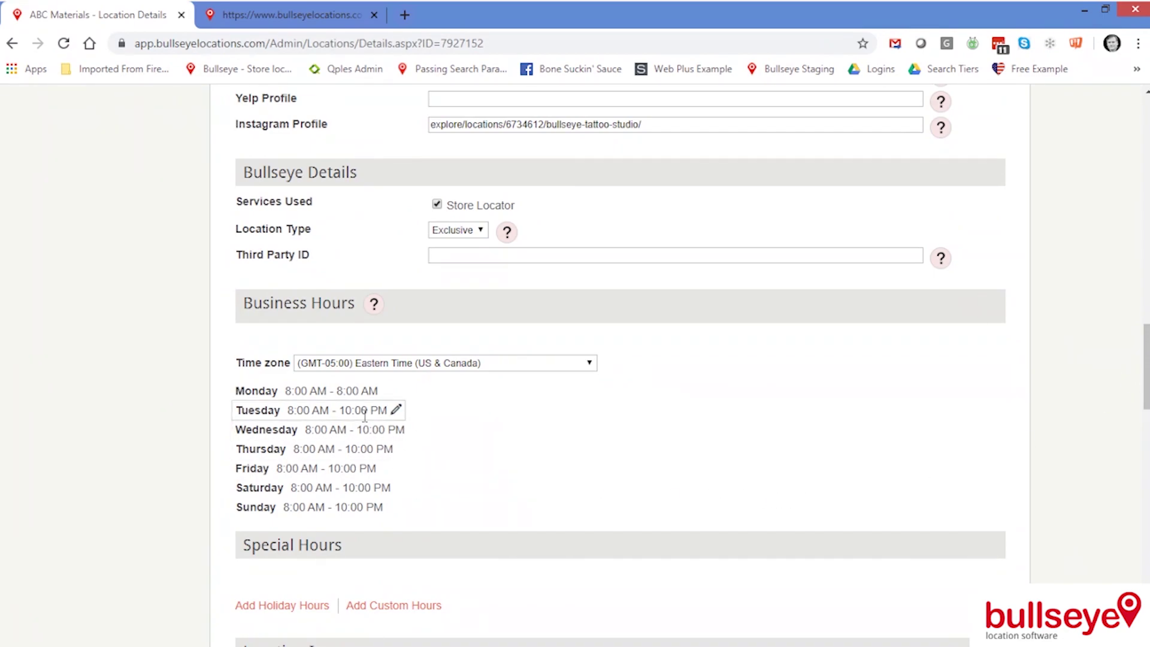
mouse_move(338, 388)
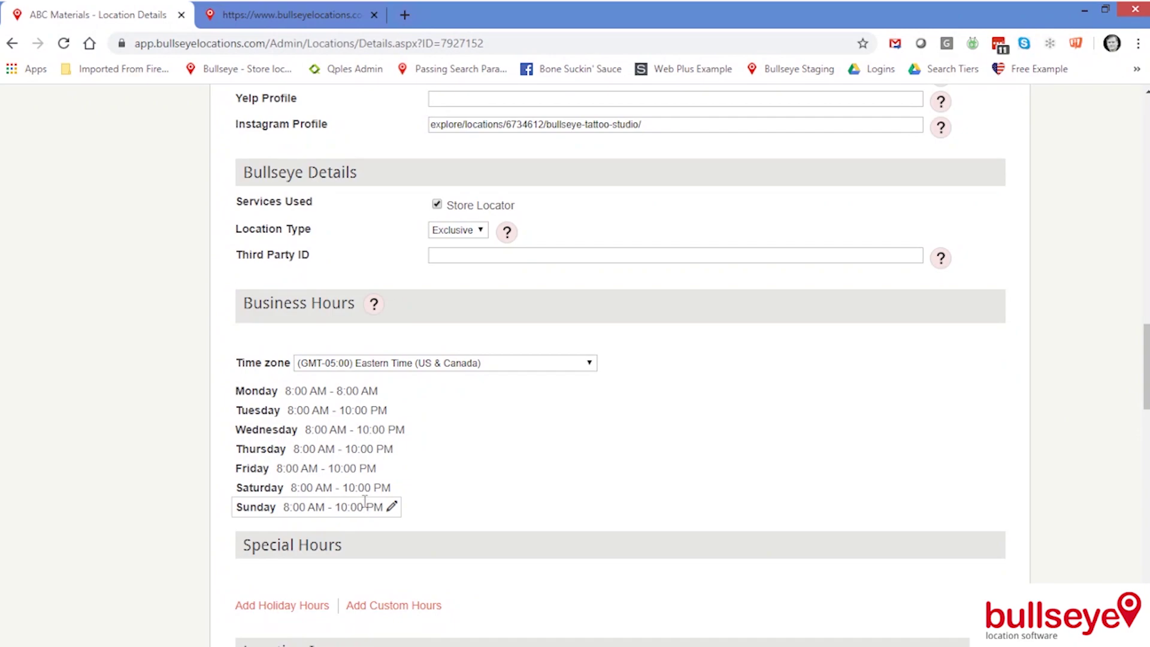
mouse_move(314, 510)
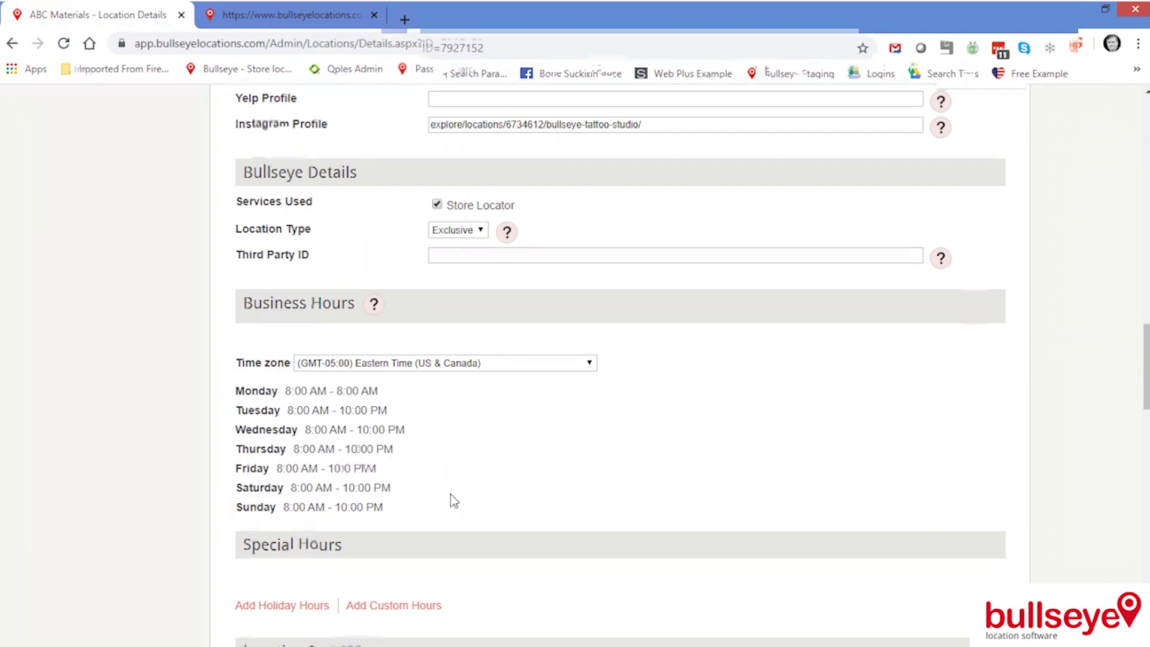
mouse_move(381, 391)
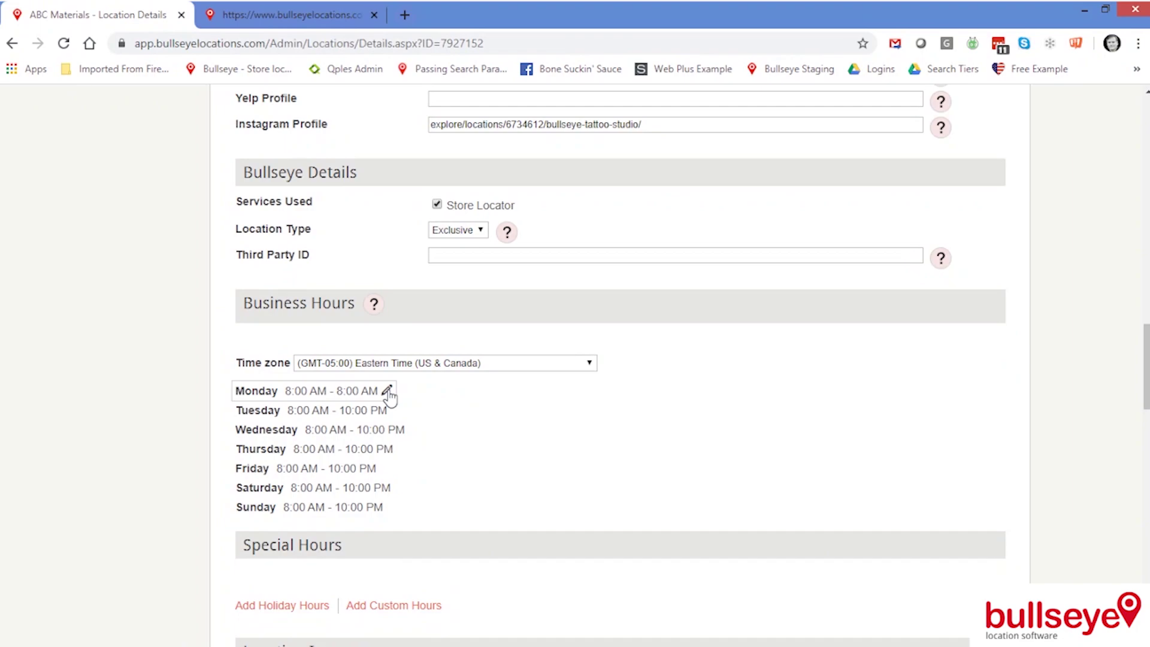
- Open Monday's business hours for editing, view the opening and closing time choices, and accept the existing times without changing them
left_click(385, 393)
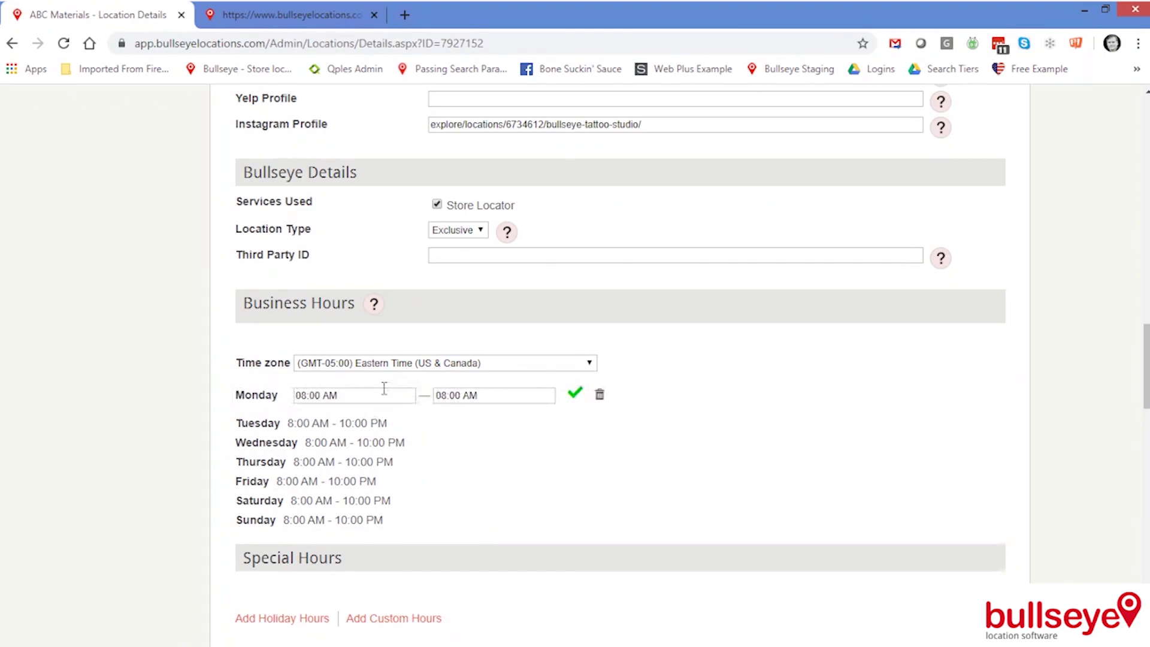
left_click(373, 397)
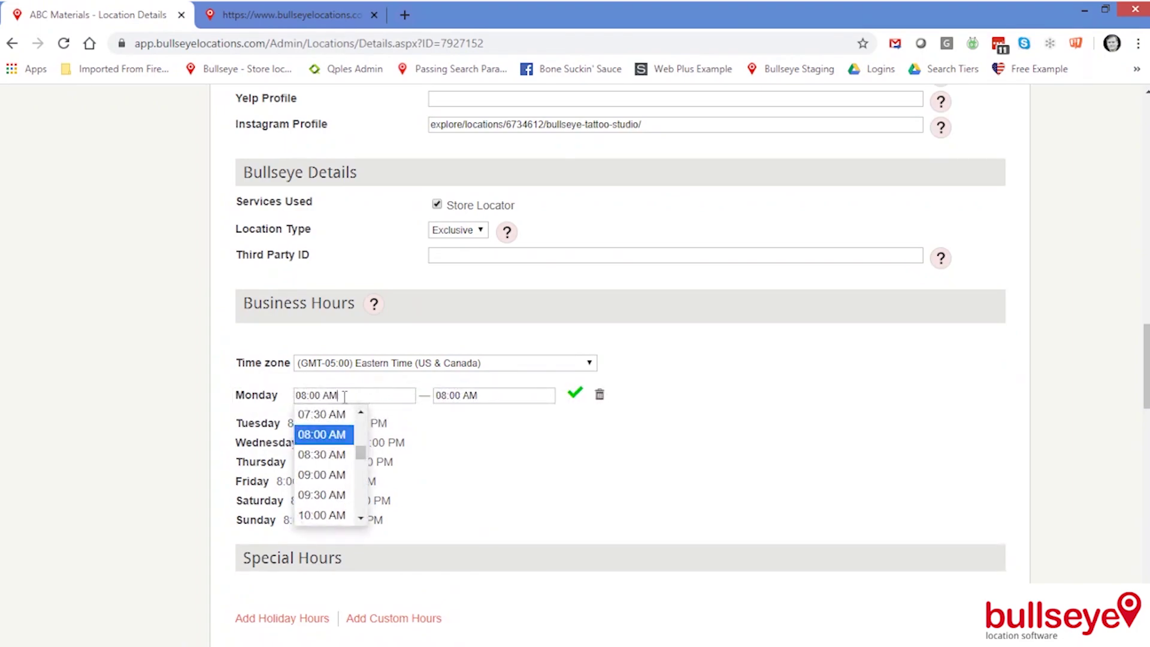
left_click(504, 399)
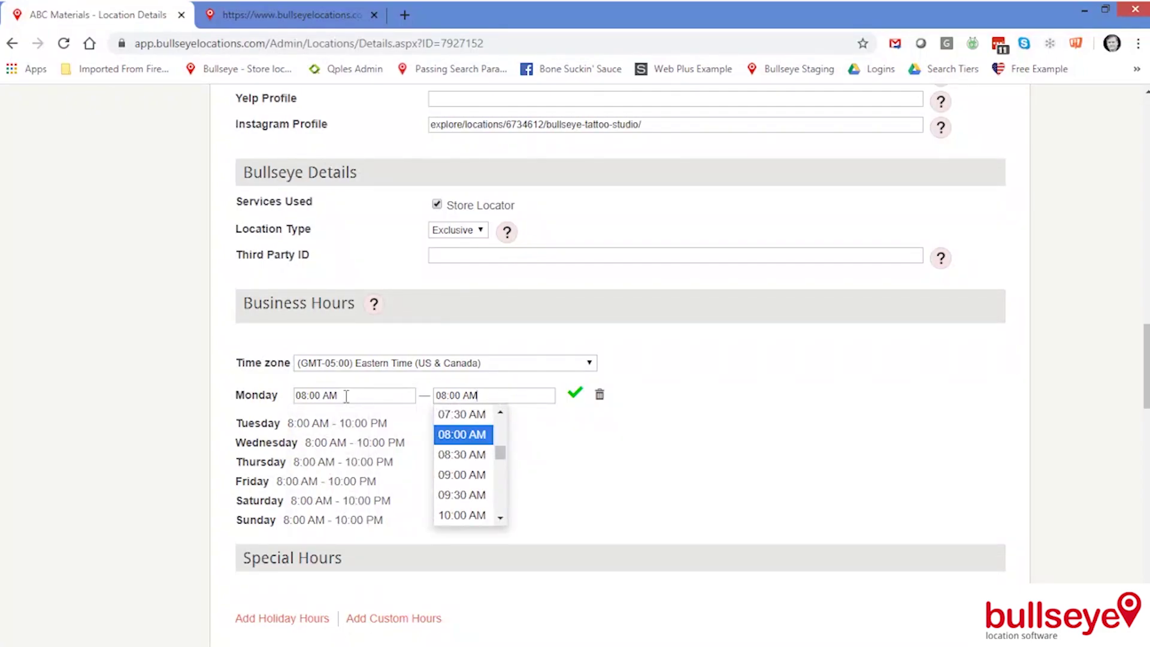
left_click(574, 397)
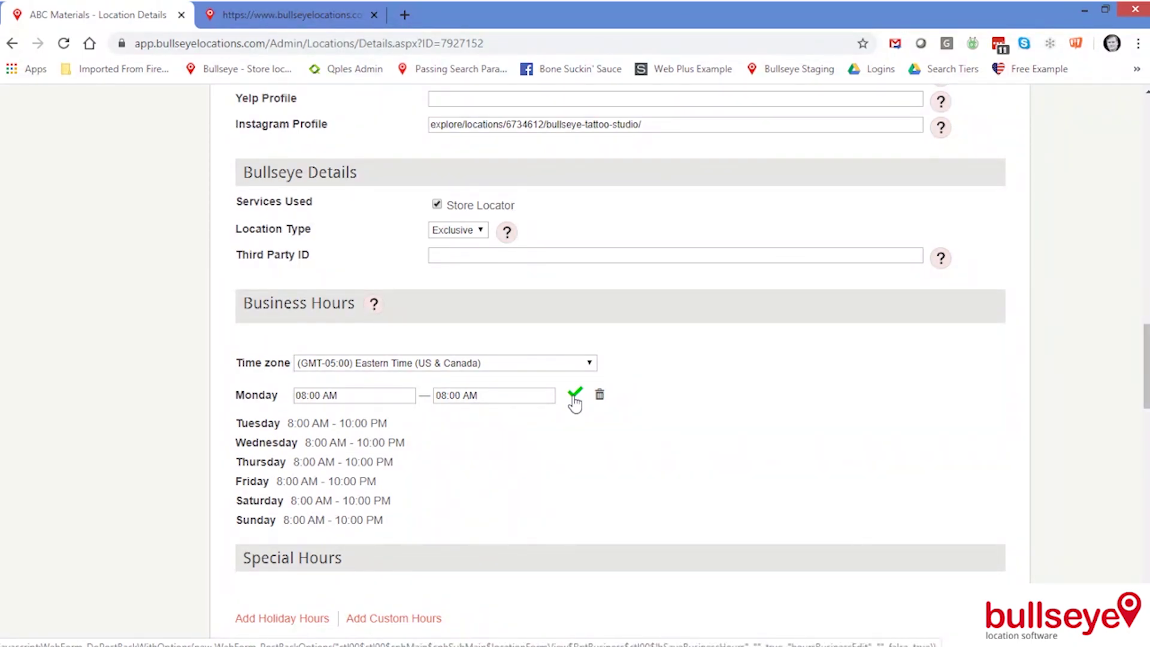
left_click(574, 397)
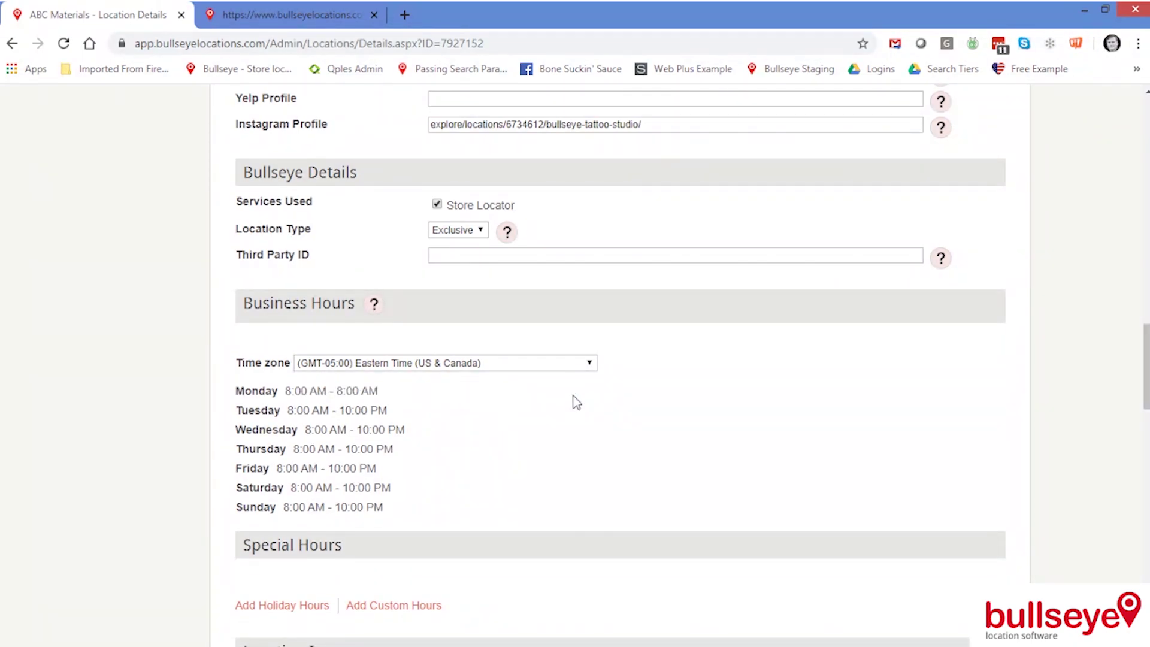
mouse_move(387, 393)
left_click(387, 392)
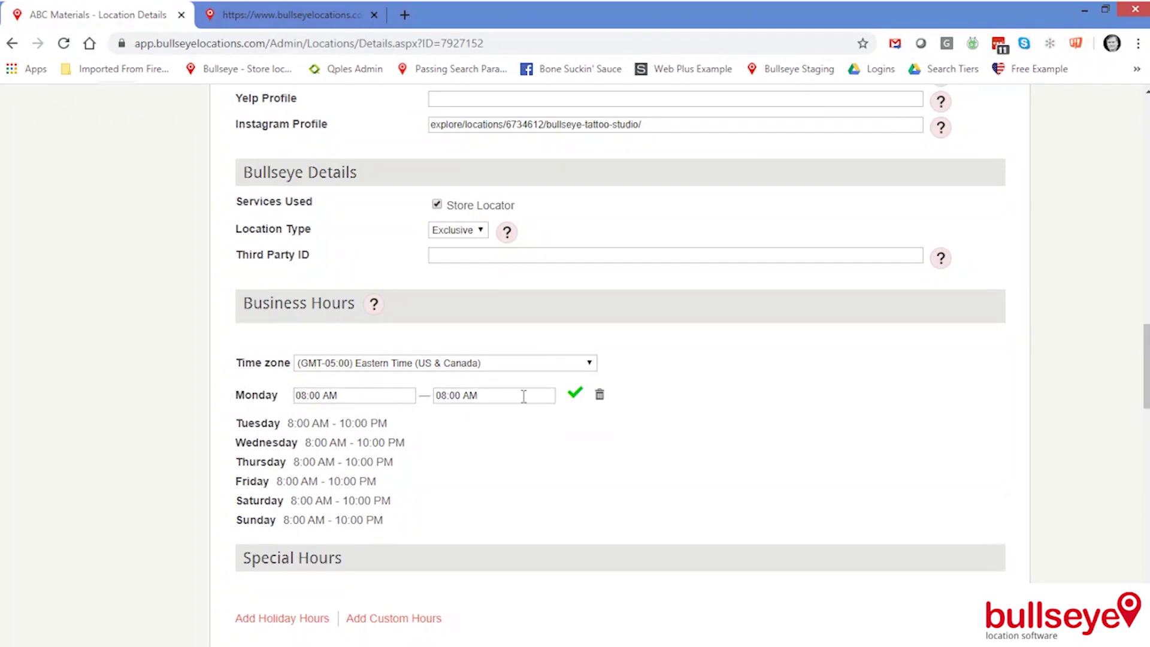
left_click(575, 398)
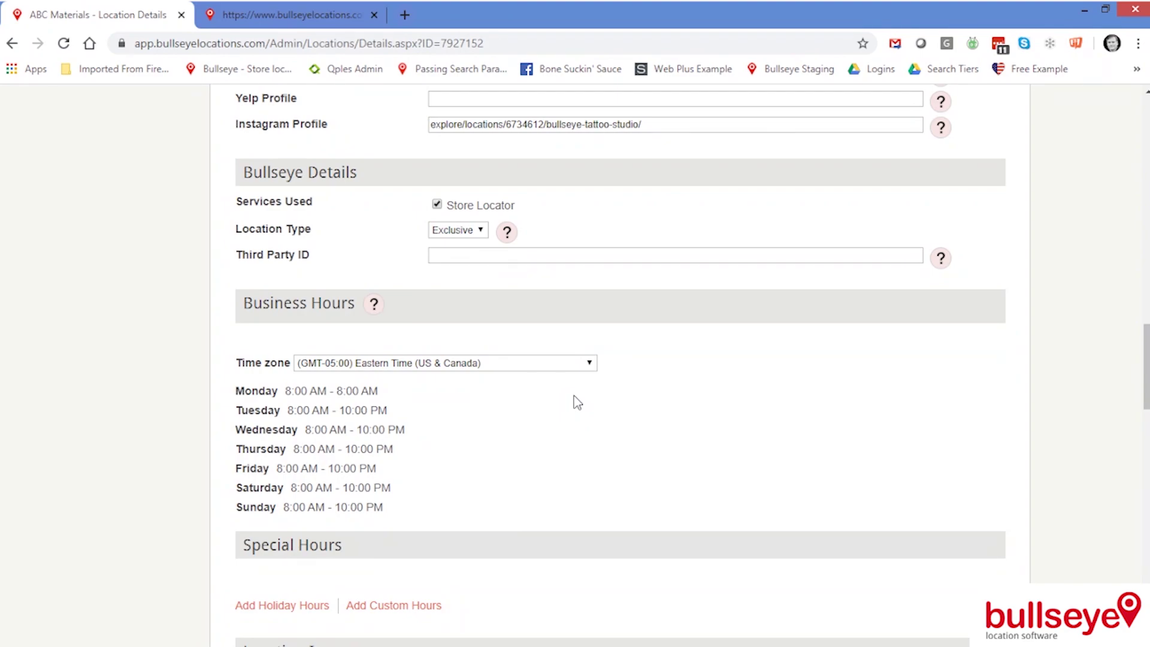
- Delete the Tuesday, Wednesday and Thursday entries from the Bridgewater location's Business Hours
left_click(381, 410)
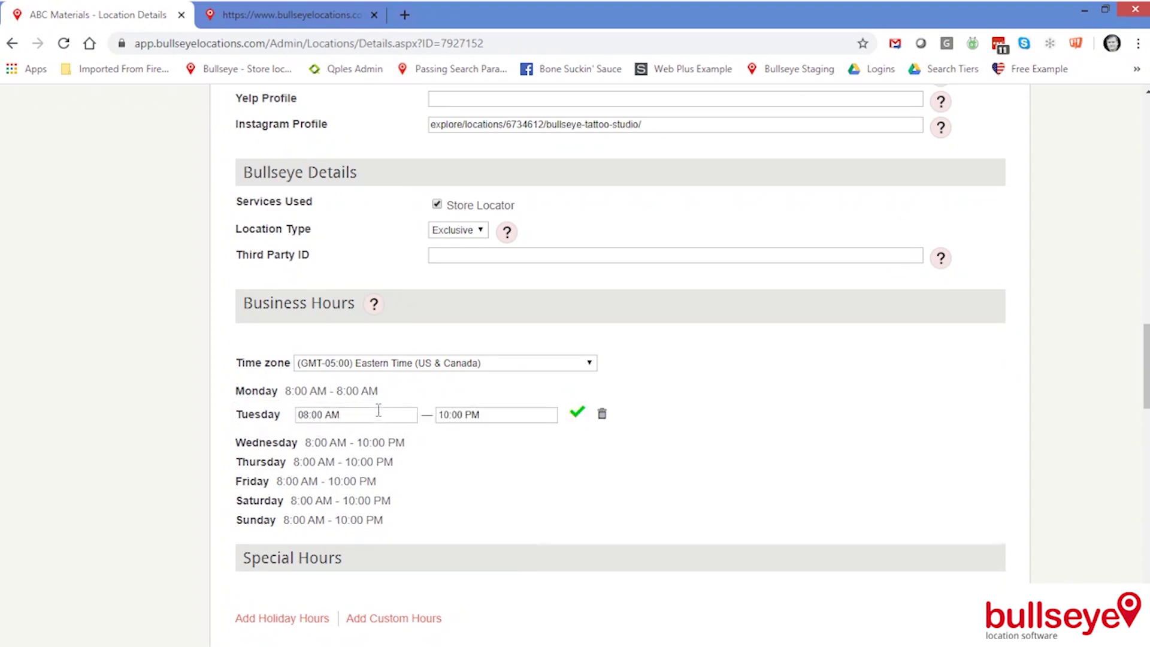
left_click(603, 415)
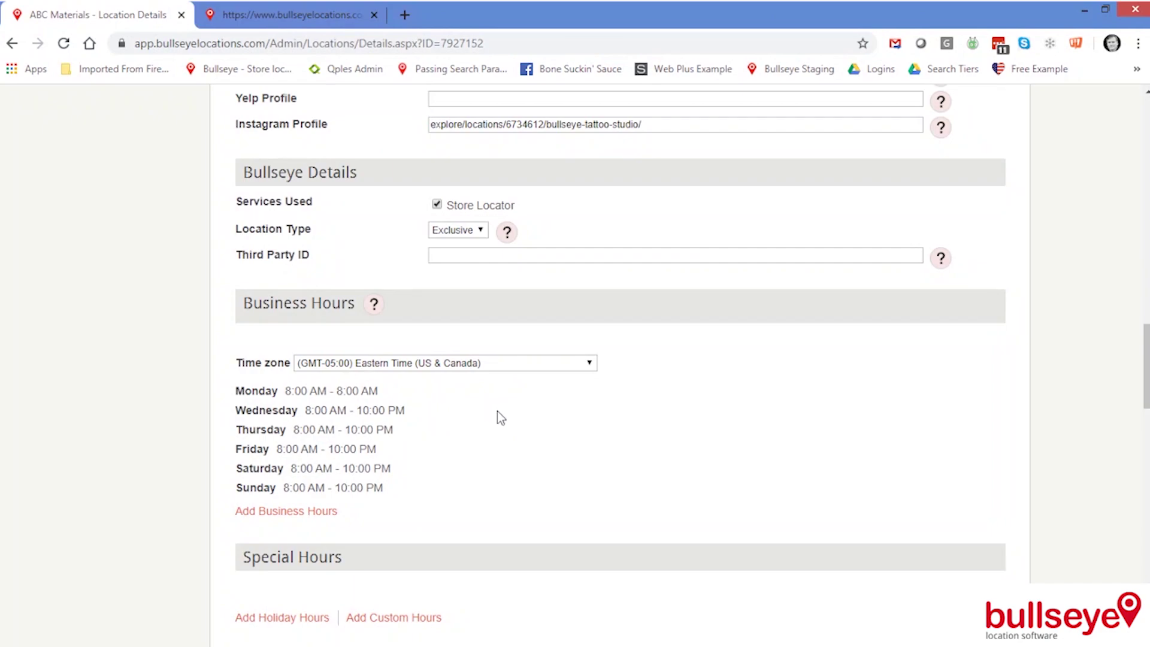
left_click(414, 411)
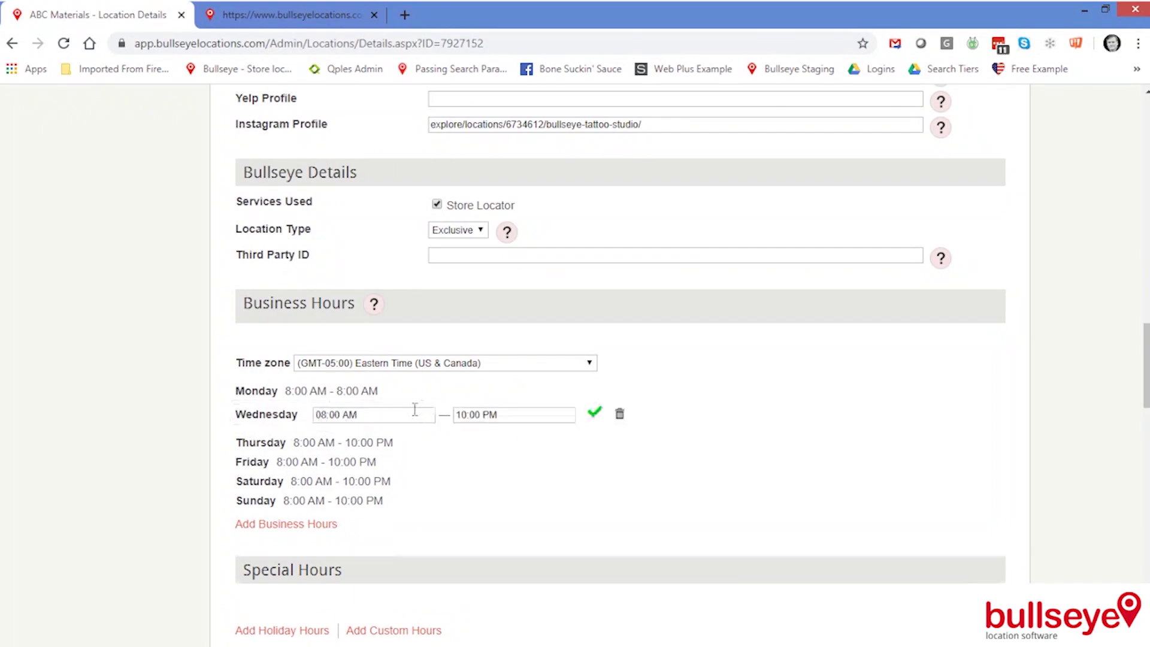
left_click(619, 416)
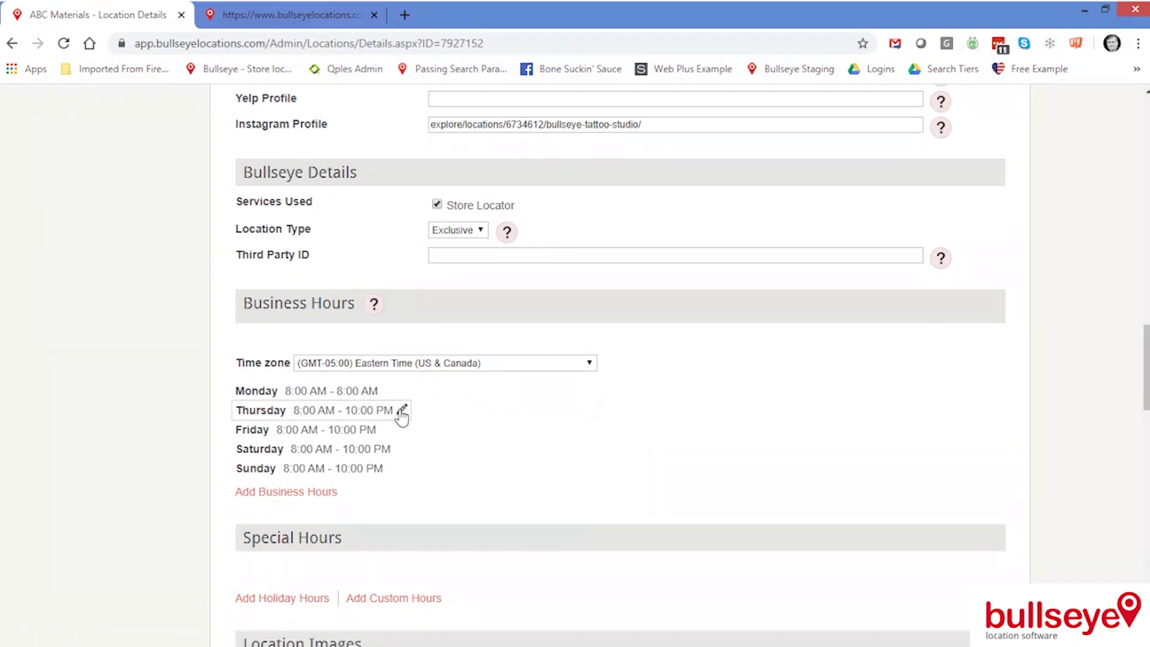
left_click(401, 412)
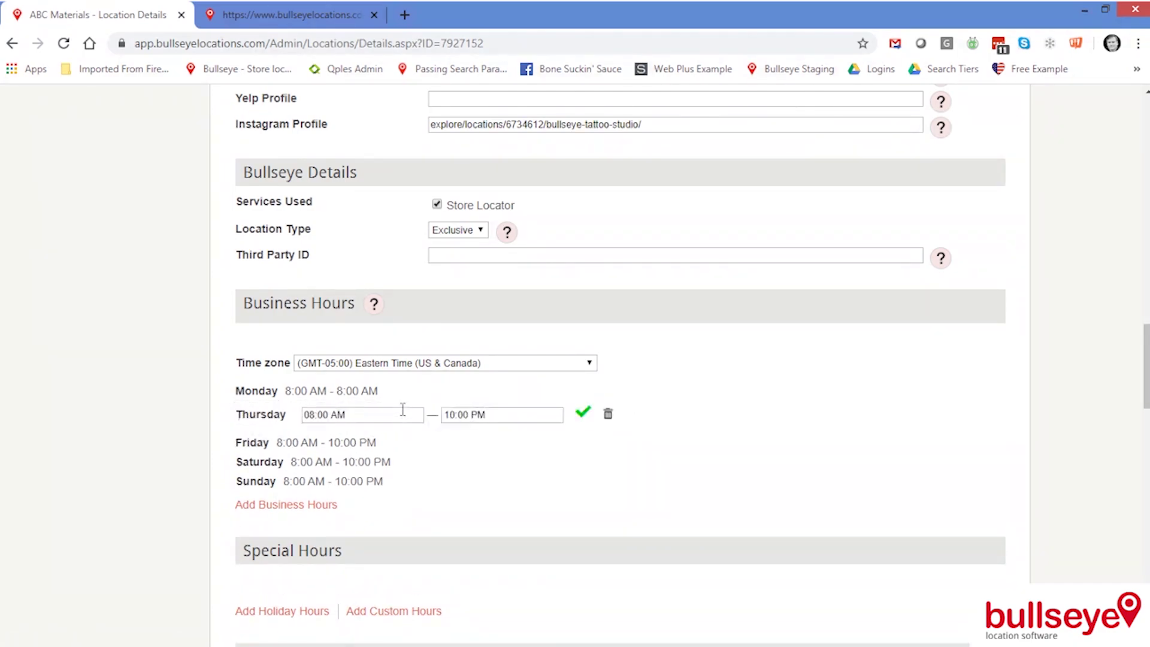
left_click(607, 418)
- Delete the Friday, Saturday and Sunday entries from the Bridgewater location's Business Hours
mouse_move(379, 412)
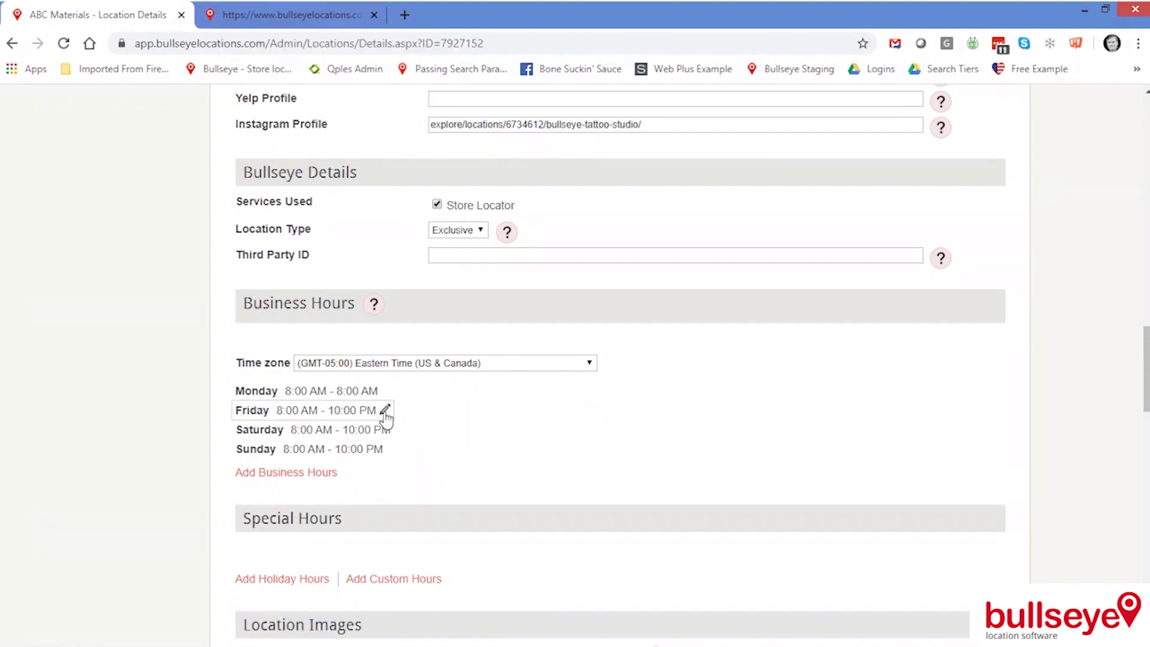
left_click(385, 413)
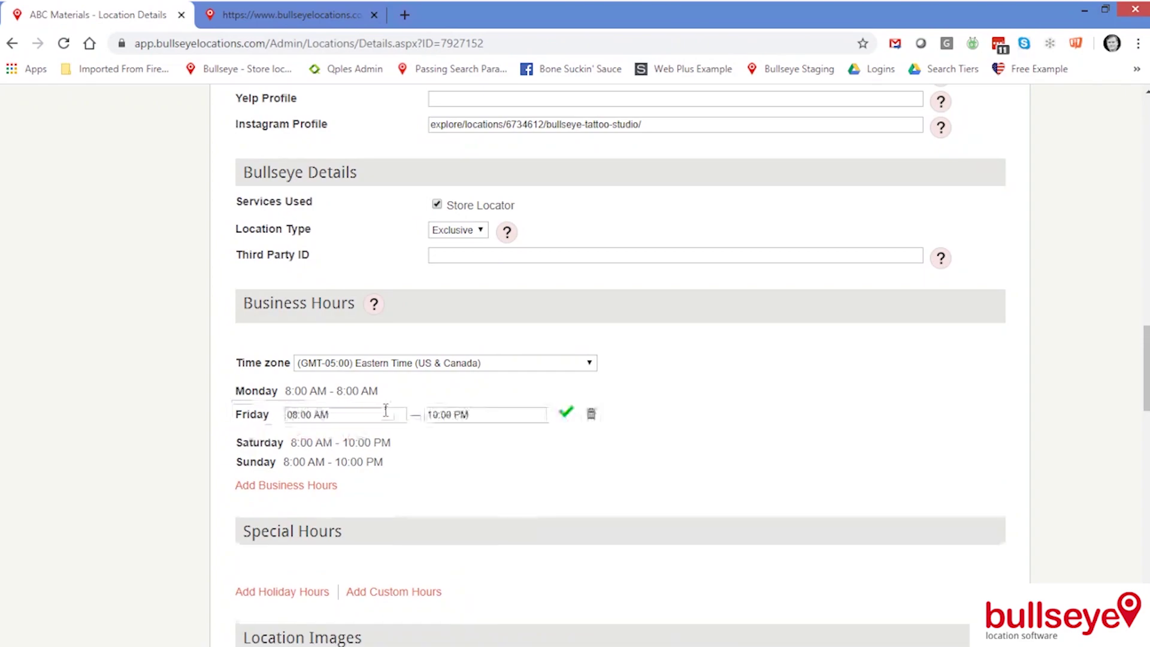
left_click(591, 415)
mouse_move(392, 411)
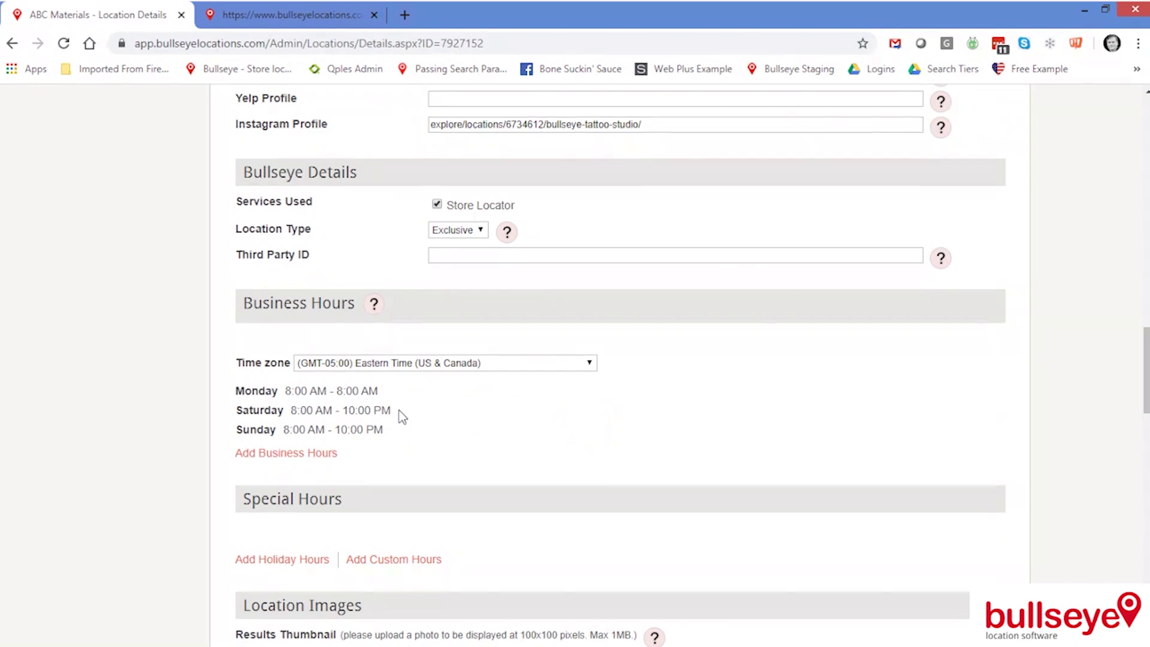
left_click(398, 410)
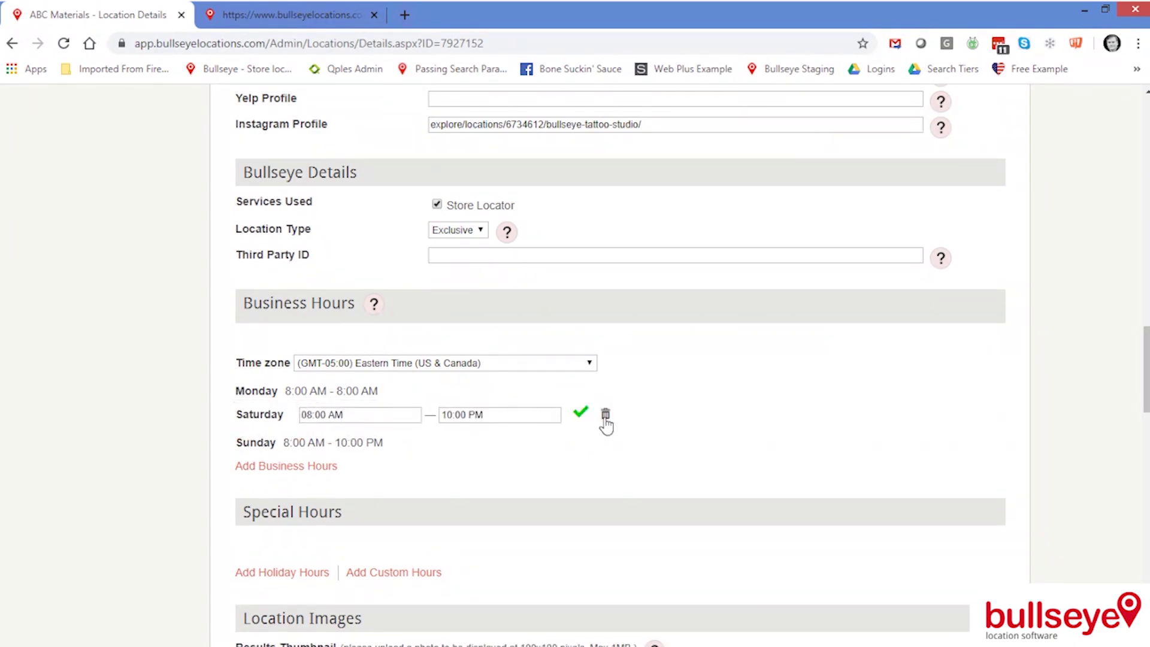
left_click(606, 414)
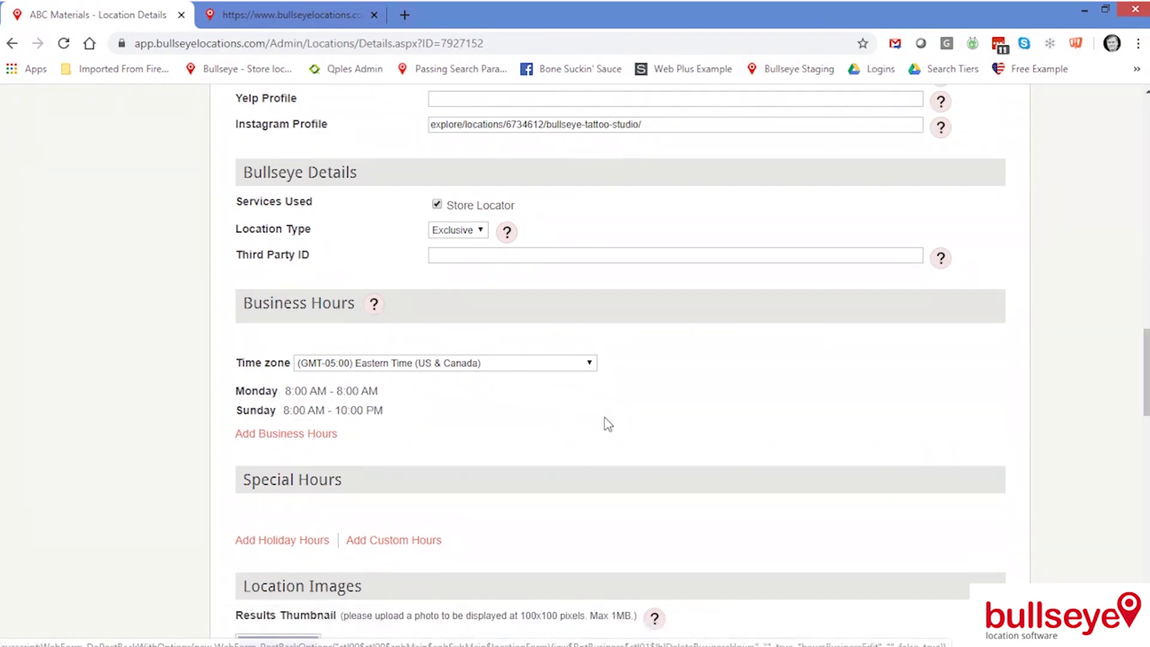
left_click(393, 411)
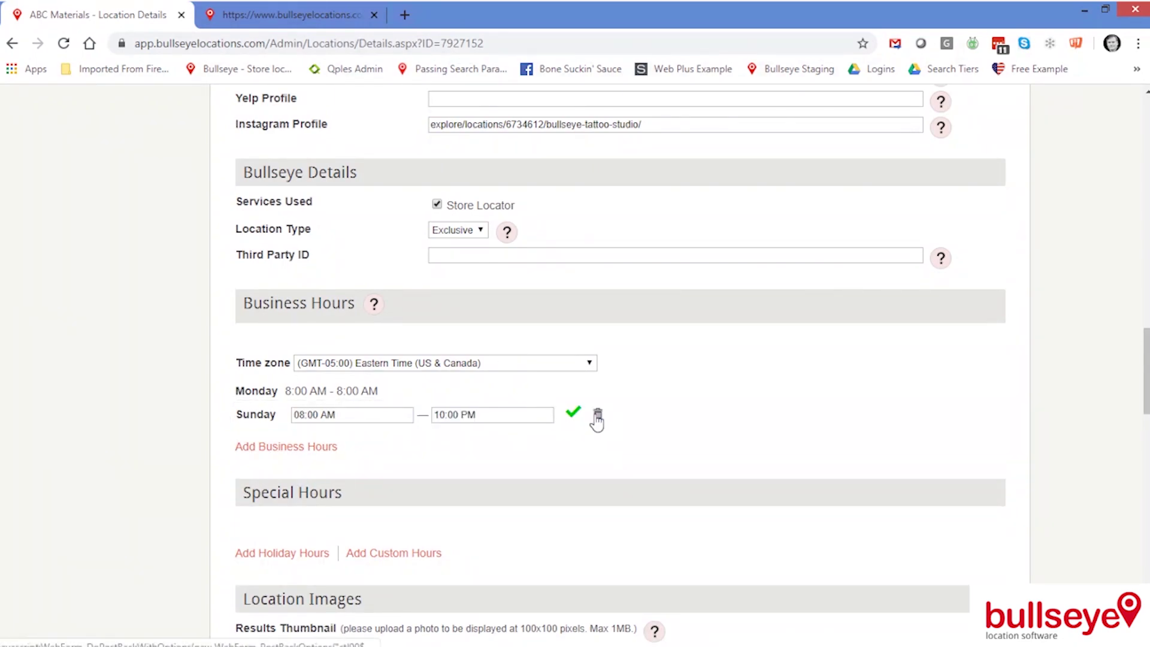
left_click(597, 415)
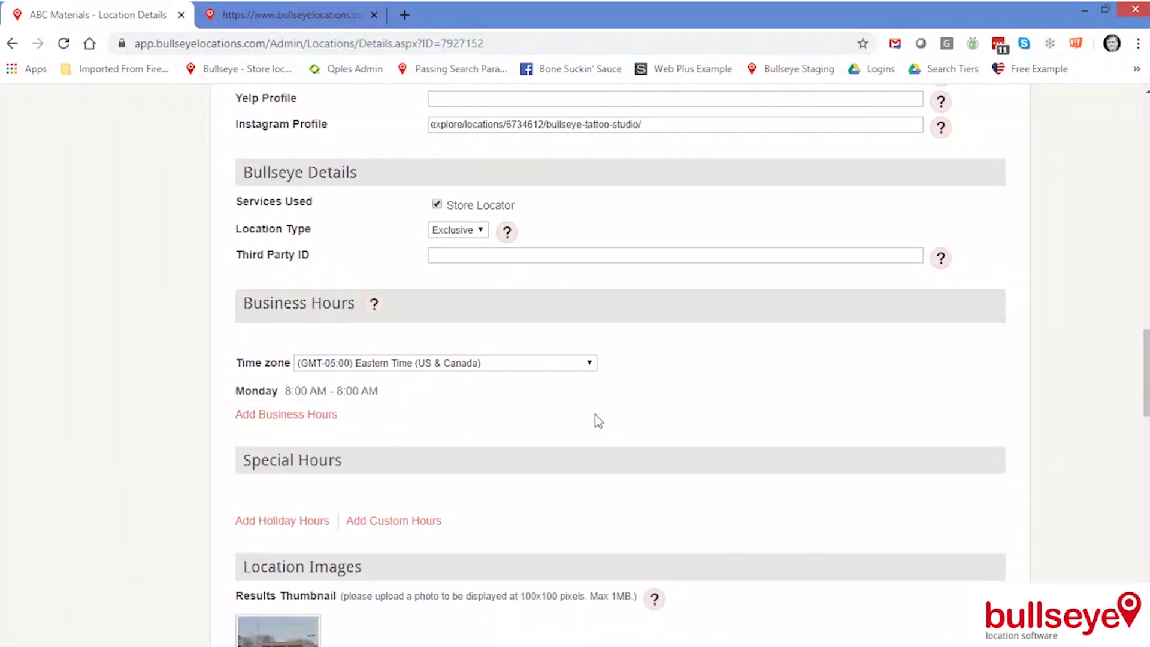
- Save the changes made to the Home Depot location in Bridgewater
scroll(713, 427, "up", 13)
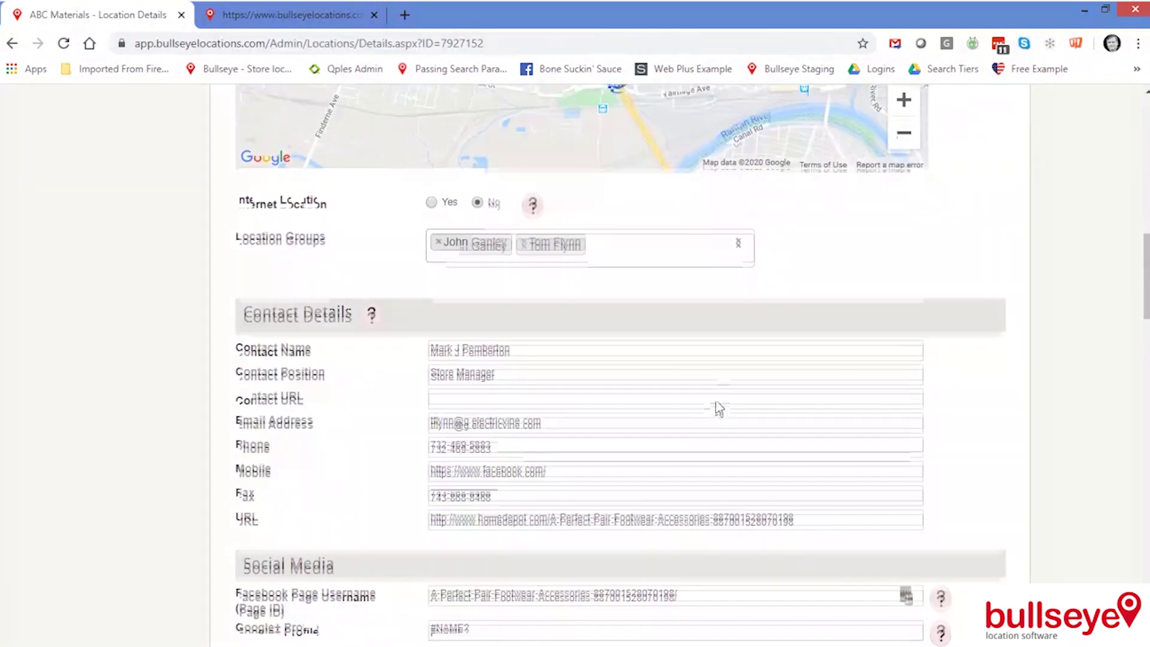
scroll(978, 229, "up", 11)
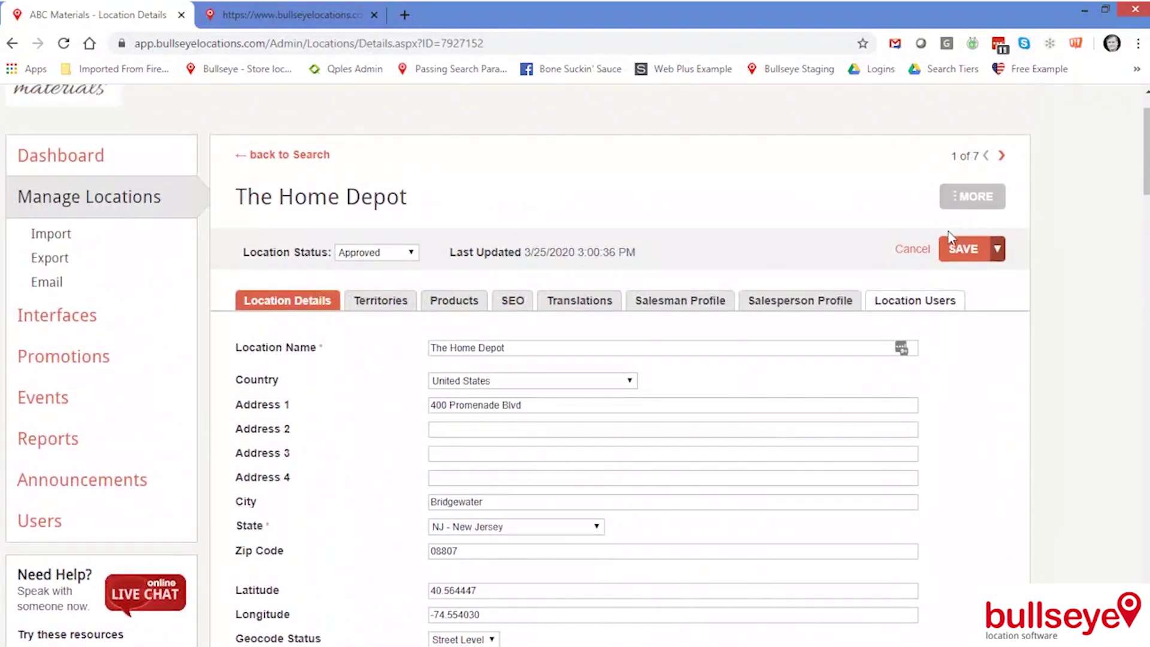
left_click(961, 251)
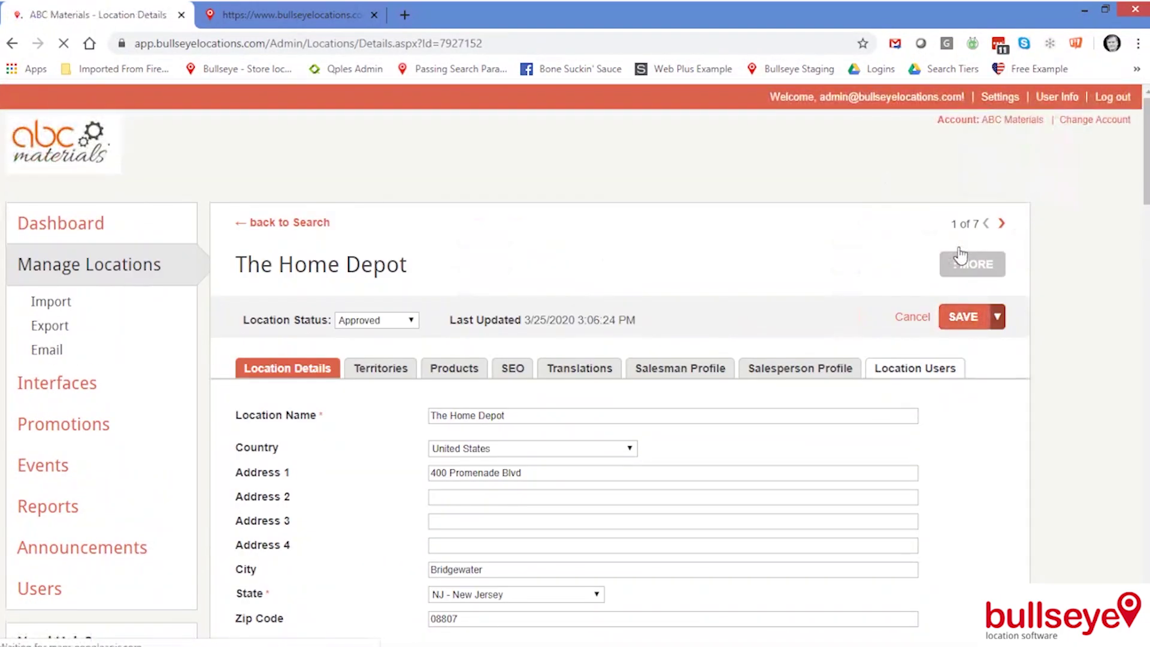
- Rerun the Hillsborough, NJ search in the public Store Locator and check the Bridgewater Home Depot's displayed Business Hours
left_click(269, 16)
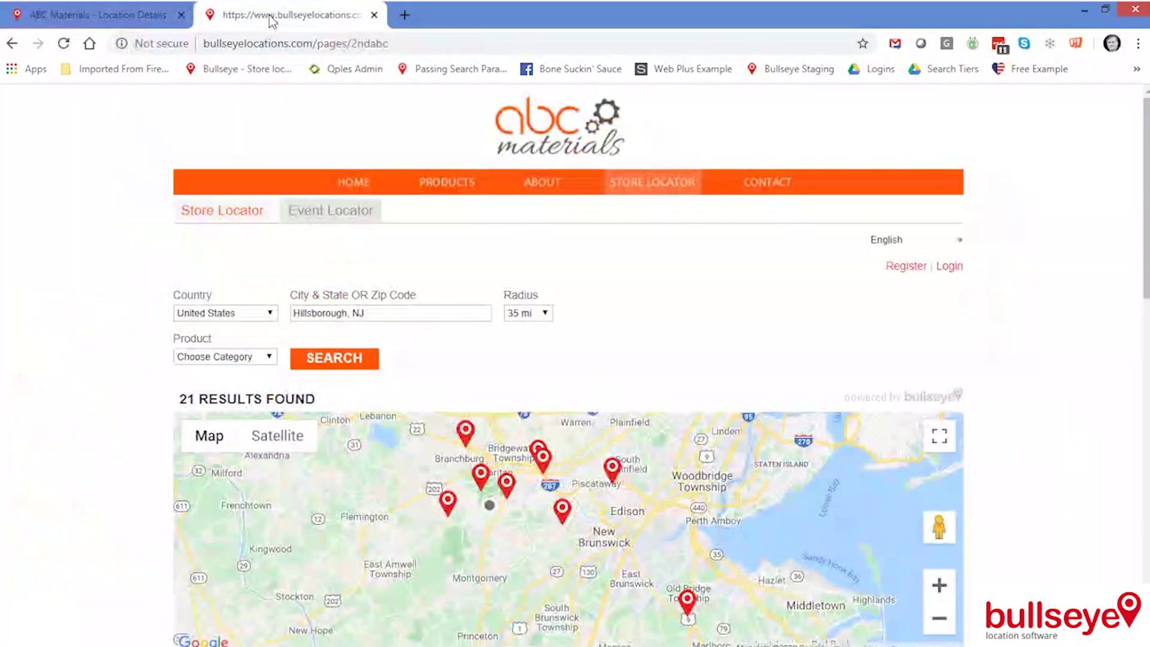
left_click(350, 366)
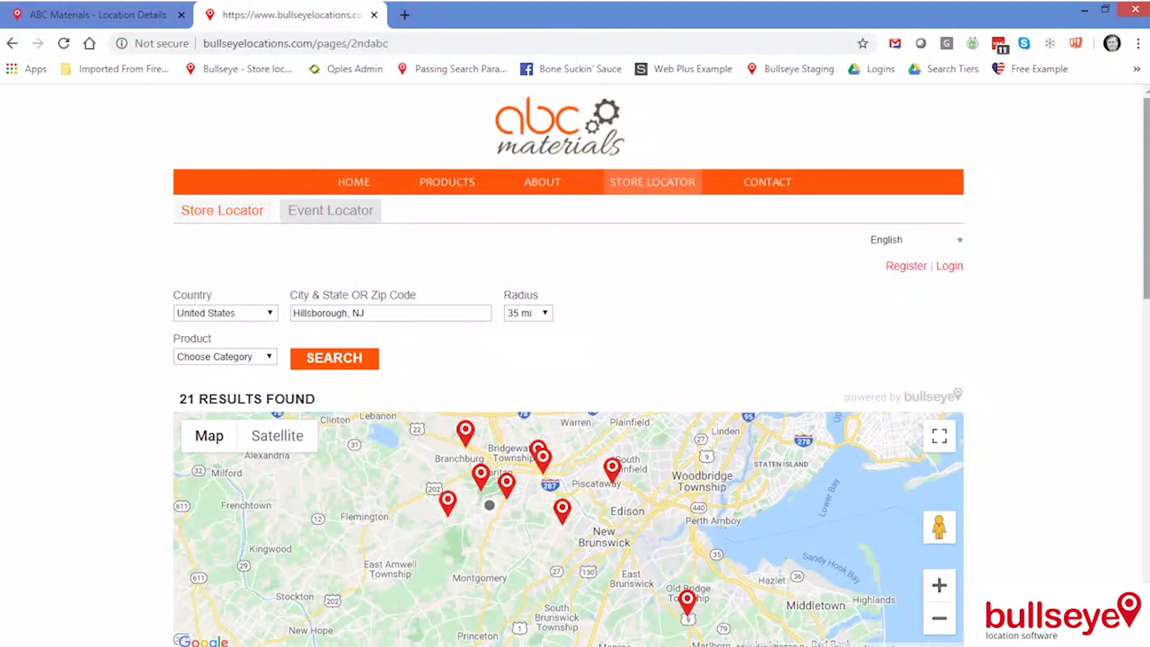
scroll(1140, 243, "down", 3)
scroll(1140, 243, "down", 1)
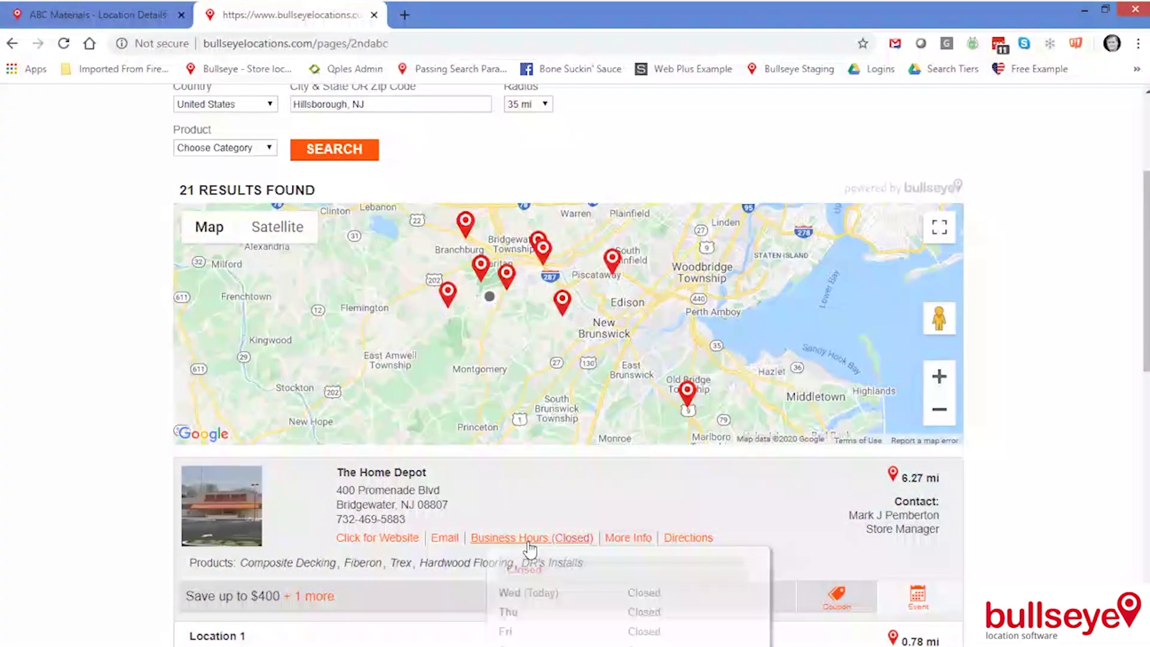
scroll(527, 545, "down", 3)
mouse_move(527, 379)
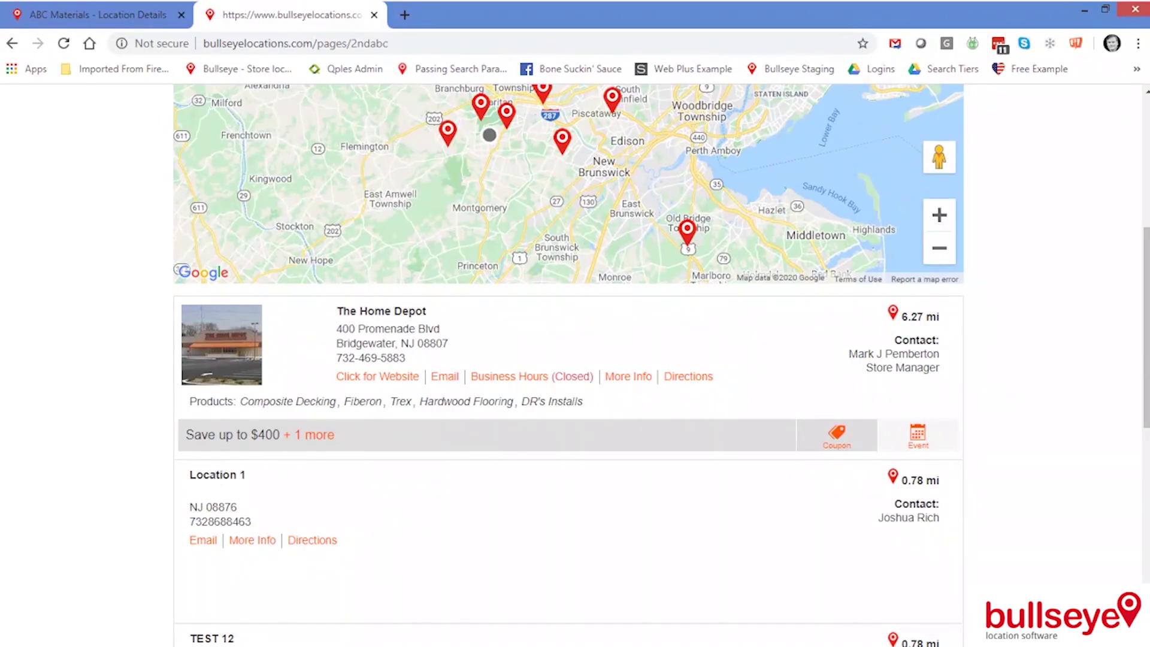
left_click_drag(1145, 330, 1144, 200)
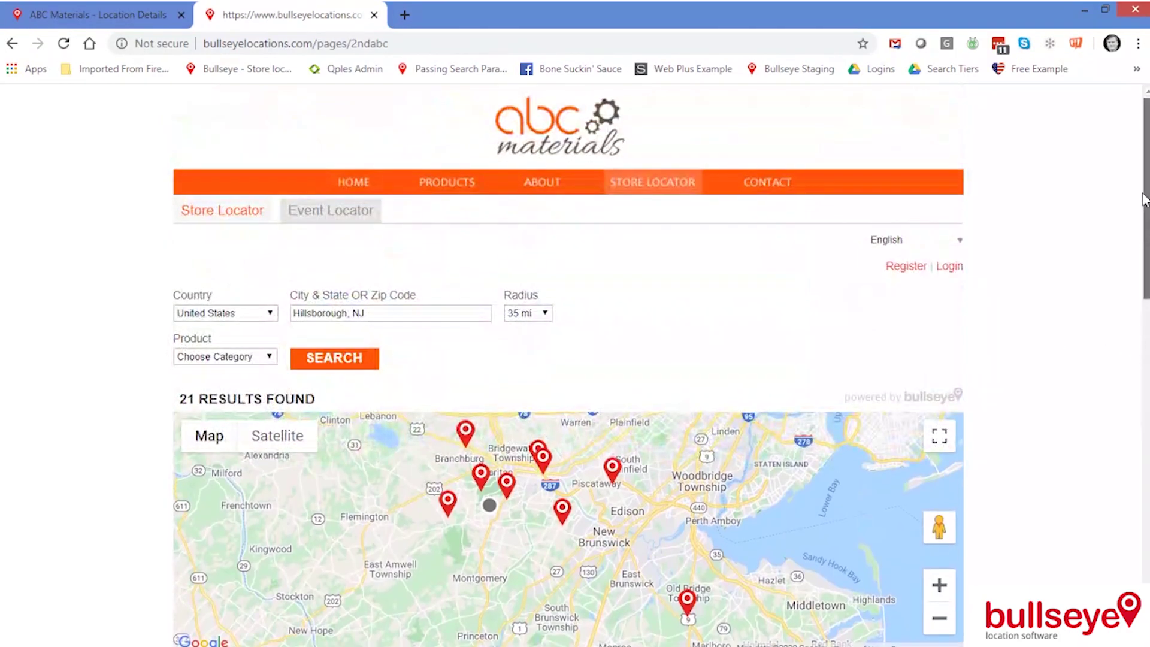
- Return to Manage Locations in the Bullseye admin and run an advanced search with the keyword "home depot"
left_click(95, 15)
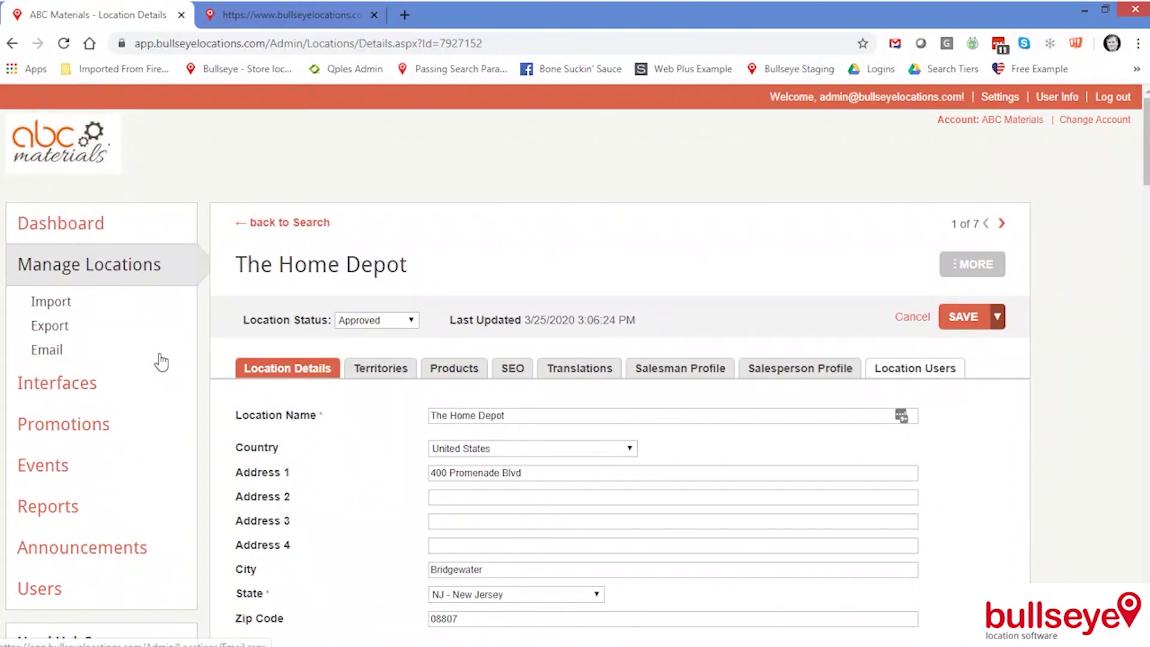
left_click(103, 276)
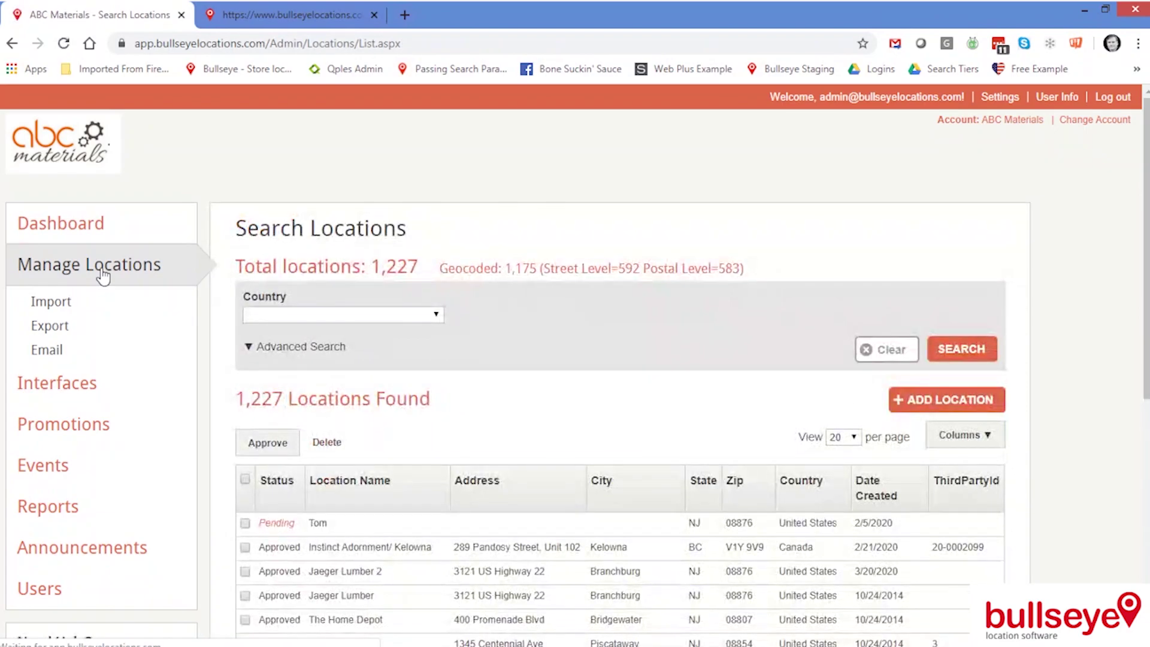
left_click(315, 351)
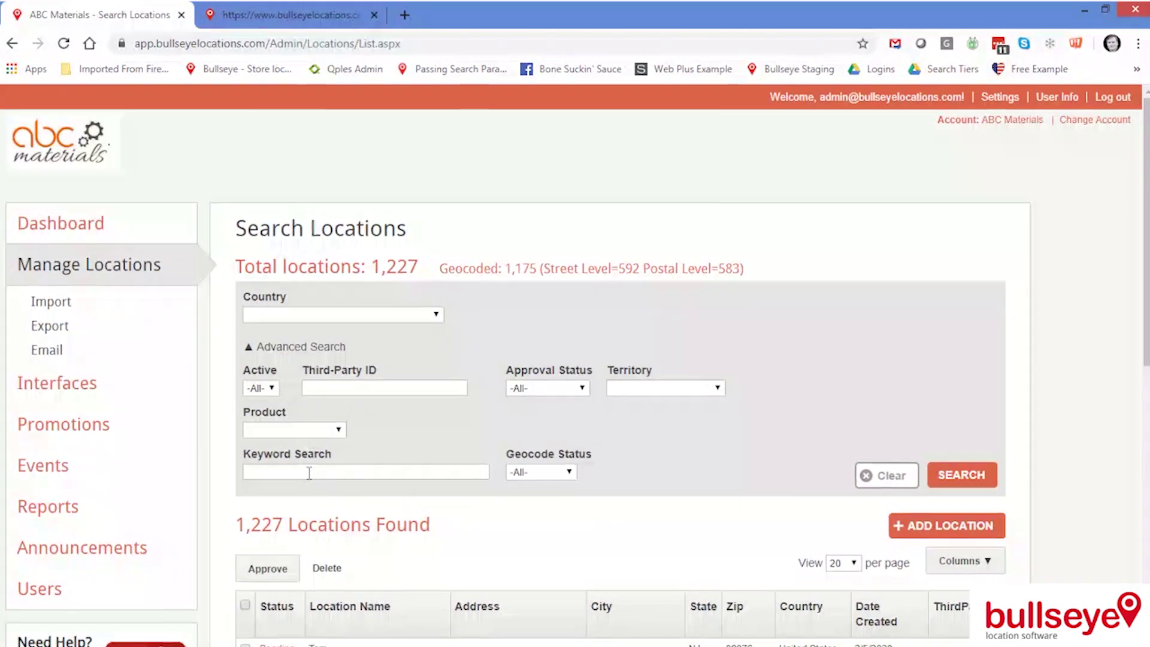
left_click(309, 473)
type("home depot")
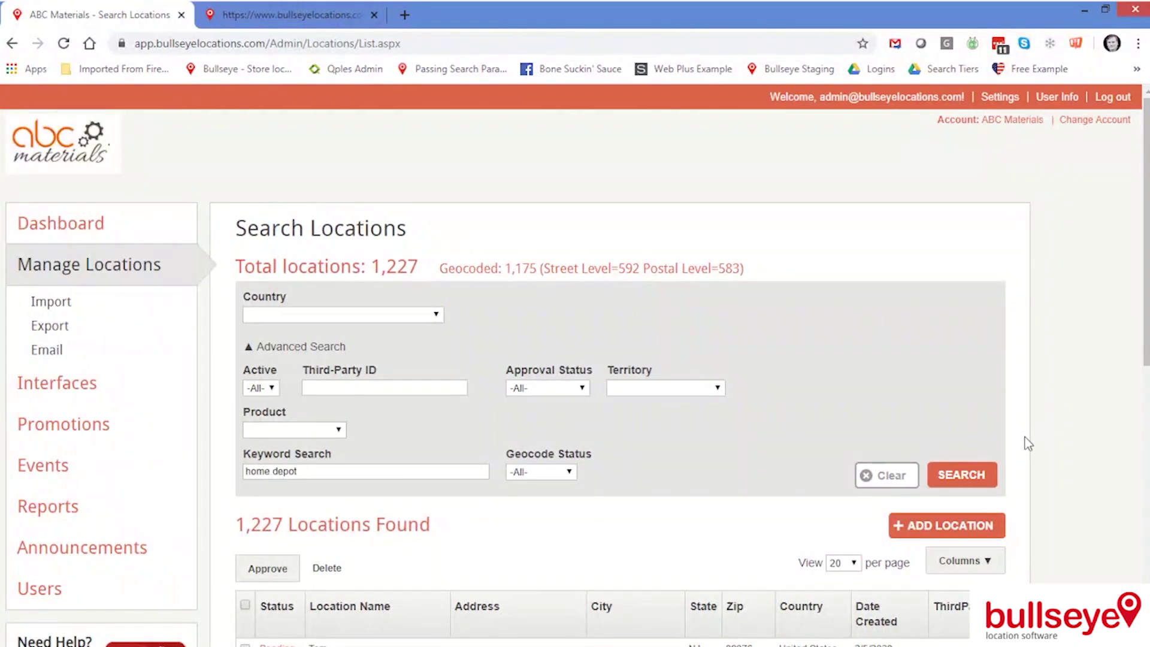
left_click(965, 476)
scroll(795, 419, "down", 3)
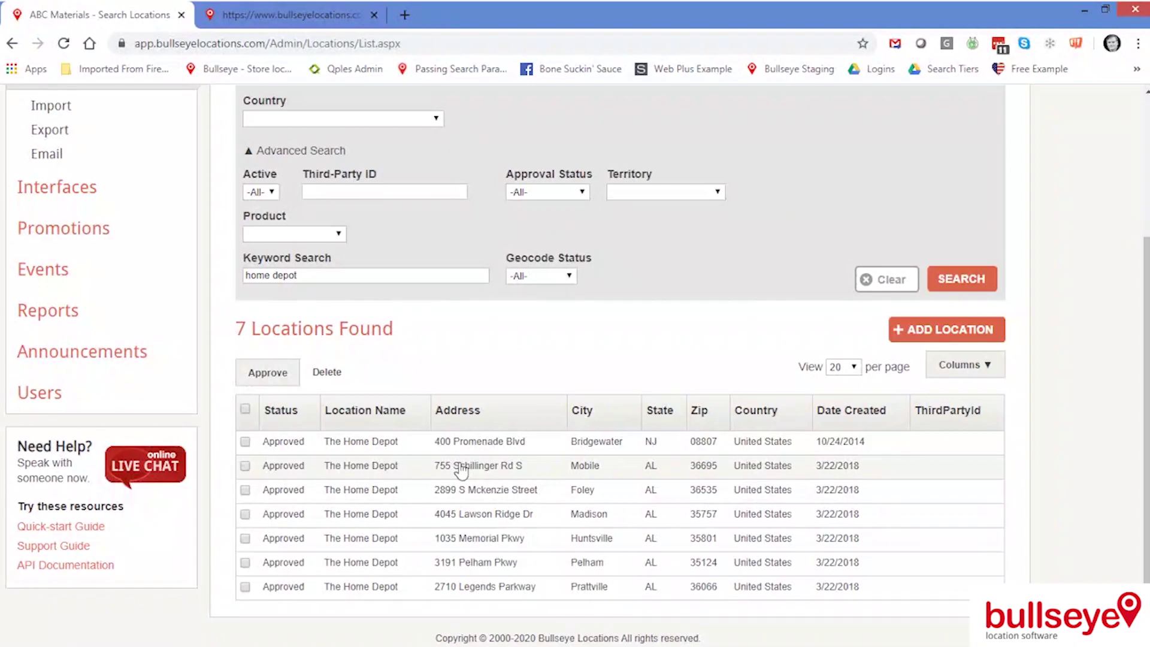
- Select all the Home Depot results and open the 755 Schillinger Rd S location in Mobile at its Business Hours section
left_click(245, 412)
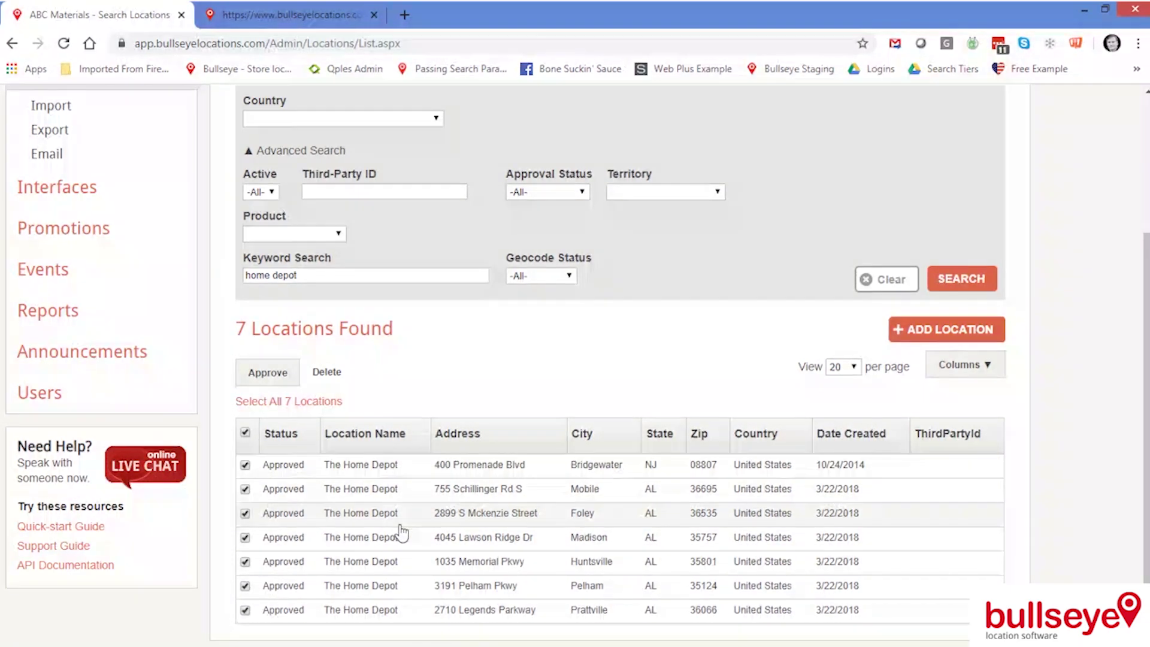
scroll(329, 514, "down", 1)
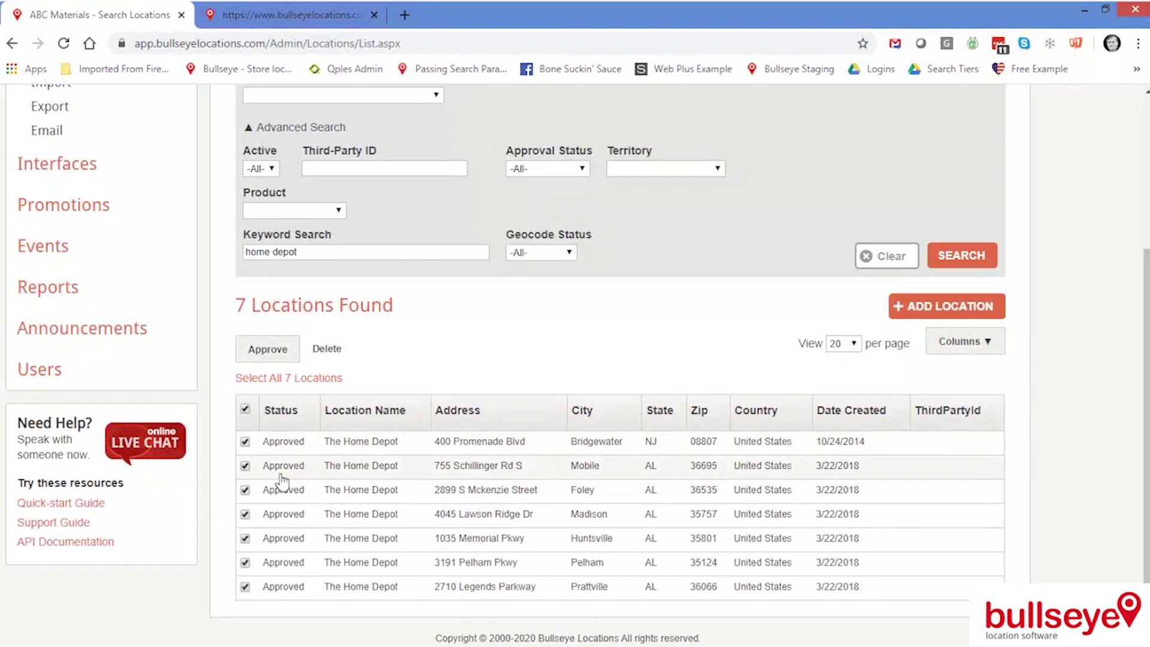
left_click(387, 476)
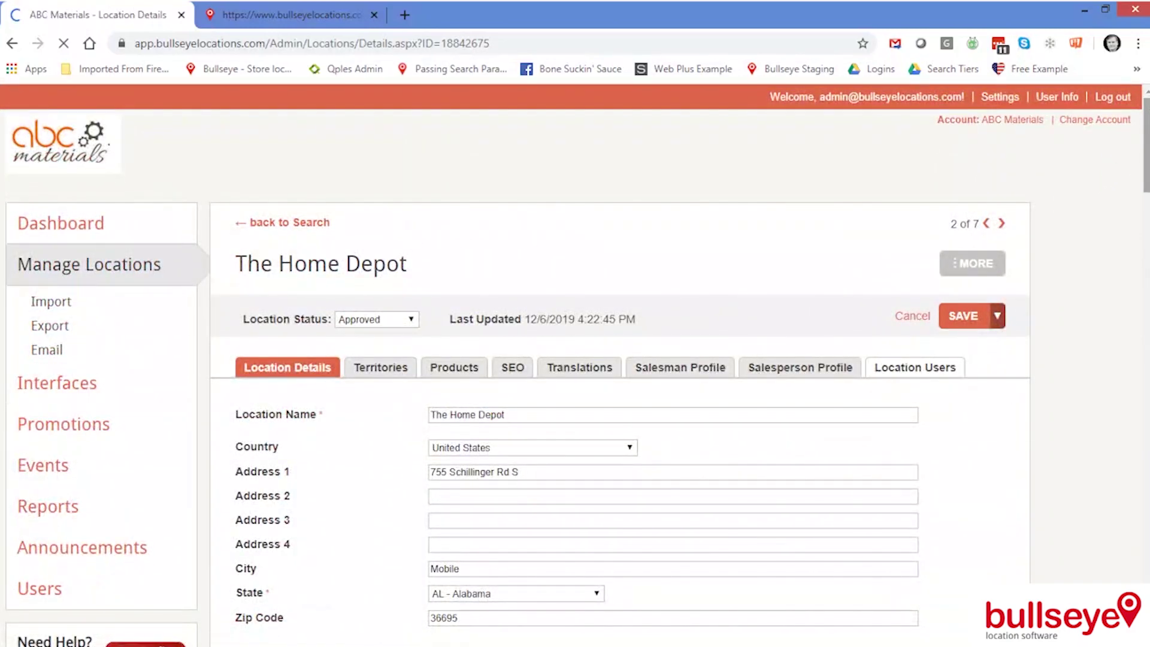
left_click_drag(1148, 153, 1147, 408)
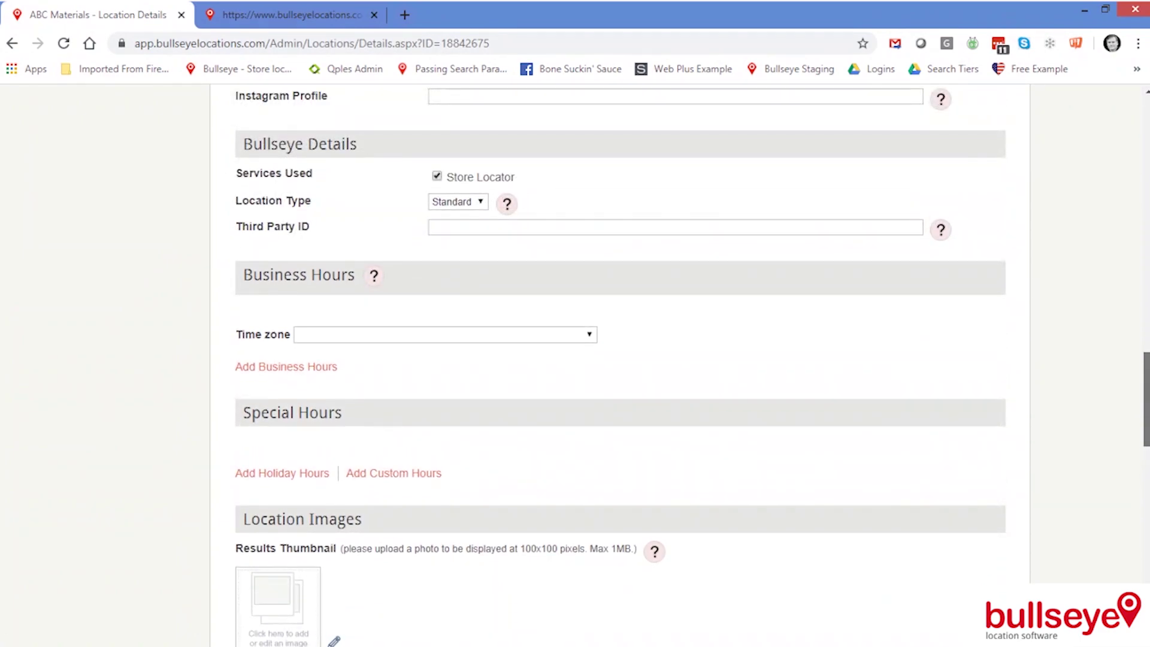
- Set the Mobile location's Business Hours time zone to (GMT-07:00) Mountain Time (US & Canada)
left_click(590, 335)
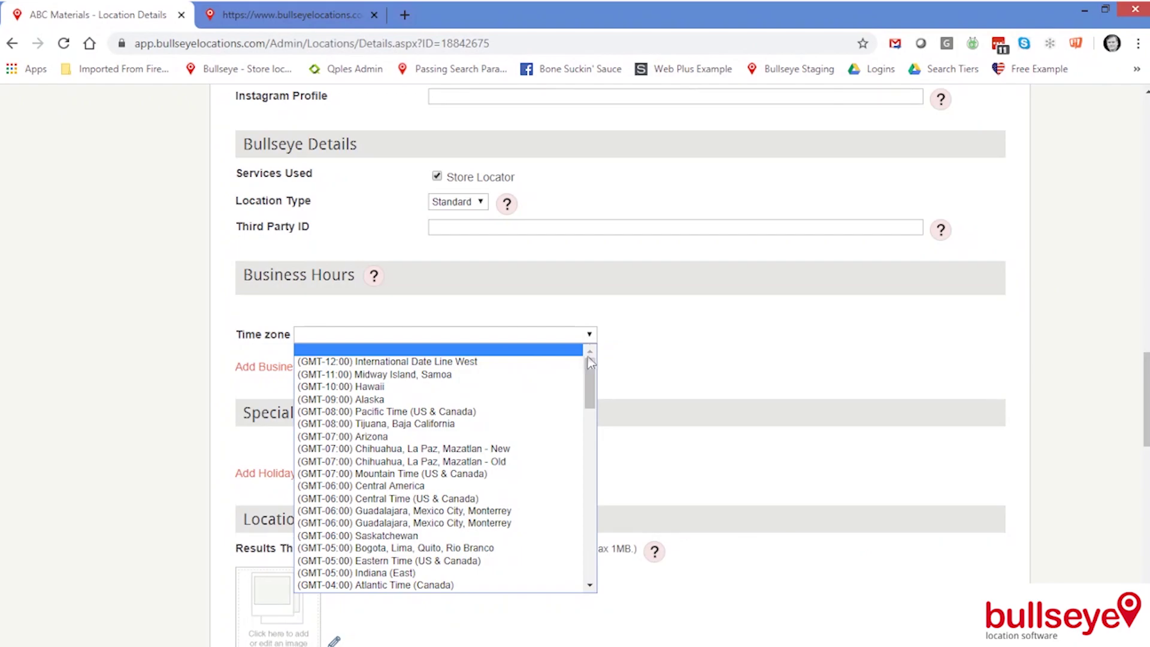
left_click(590, 585)
scroll(592, 589, "down", 4)
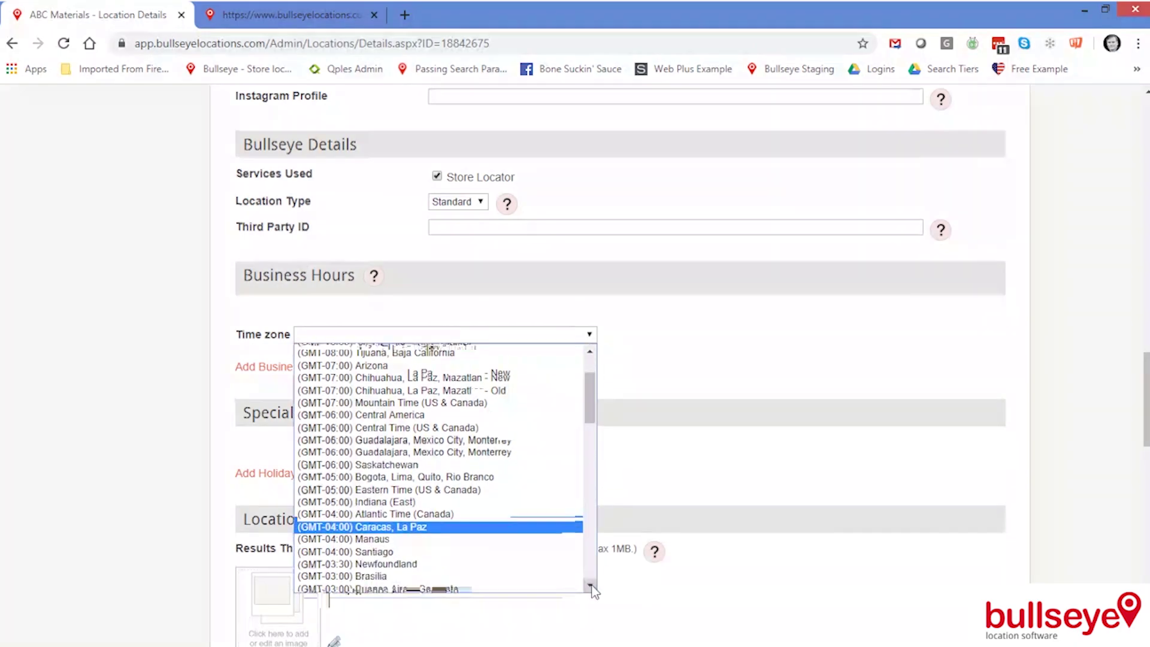
scroll(487, 476, "up", 5)
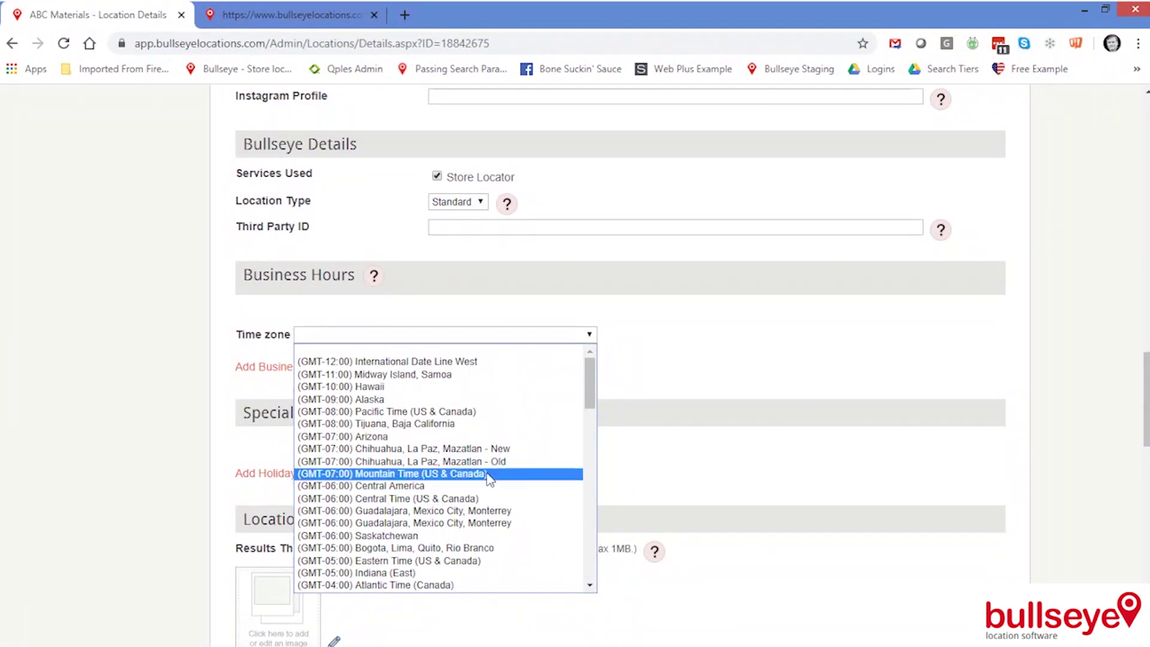
left_click(488, 478)
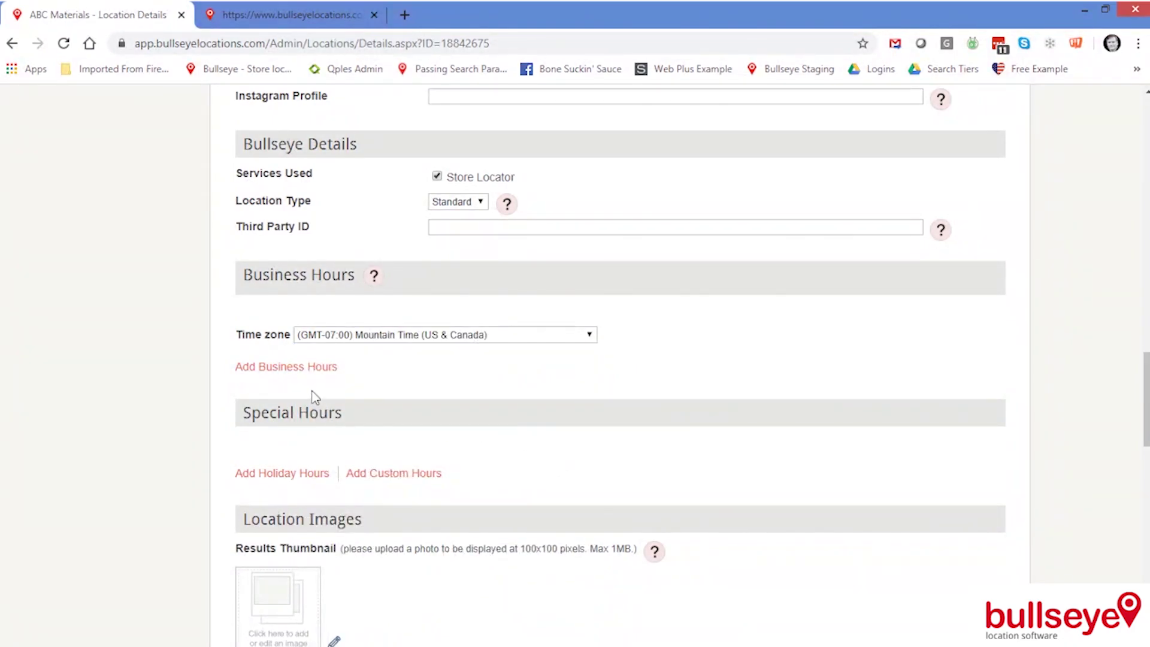
- Add Monday business hours of 08:00 AM to 08:00 AM for the Mobile location, with Apply to all (7) enabled
left_click(310, 376)
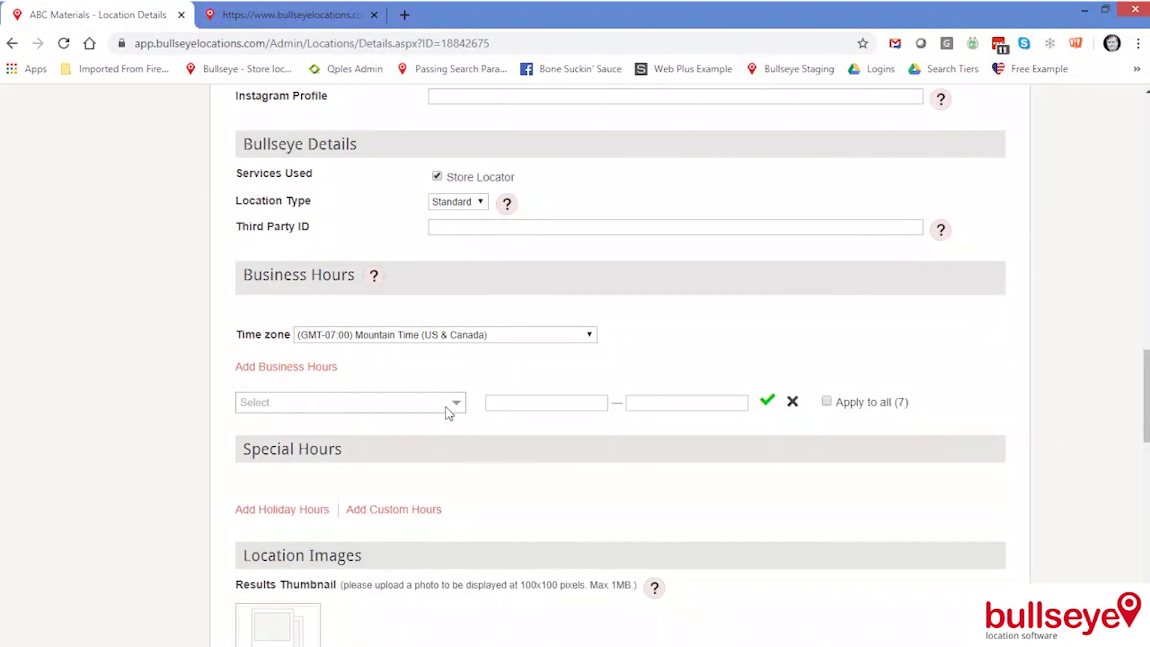
left_click(463, 411)
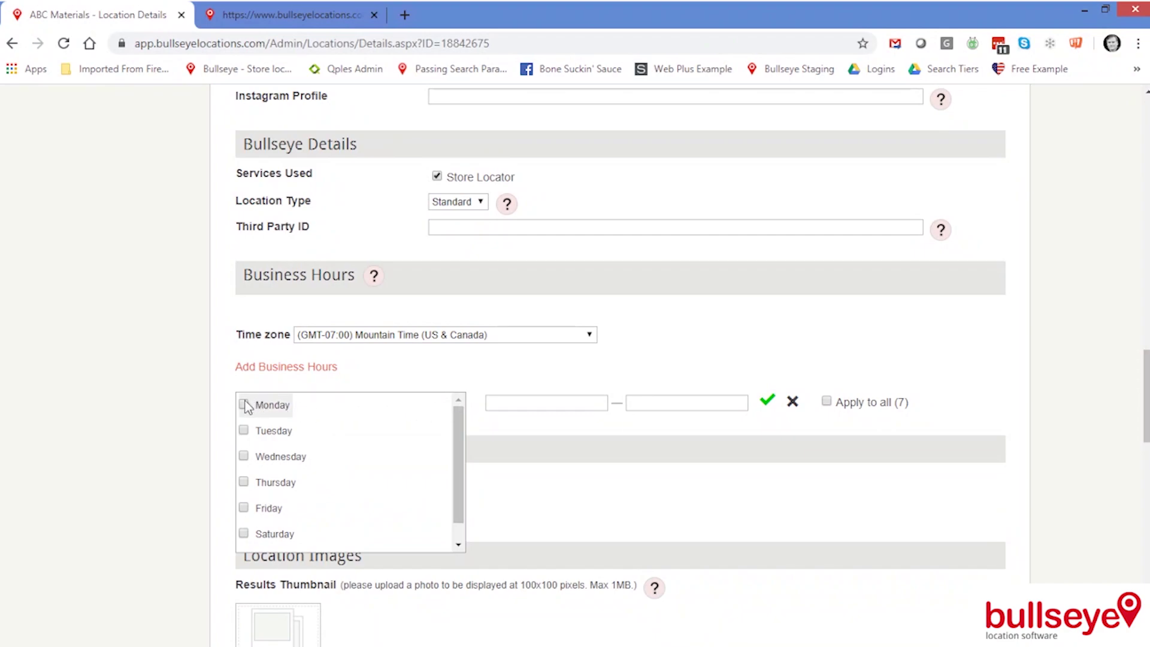
left_click(561, 378)
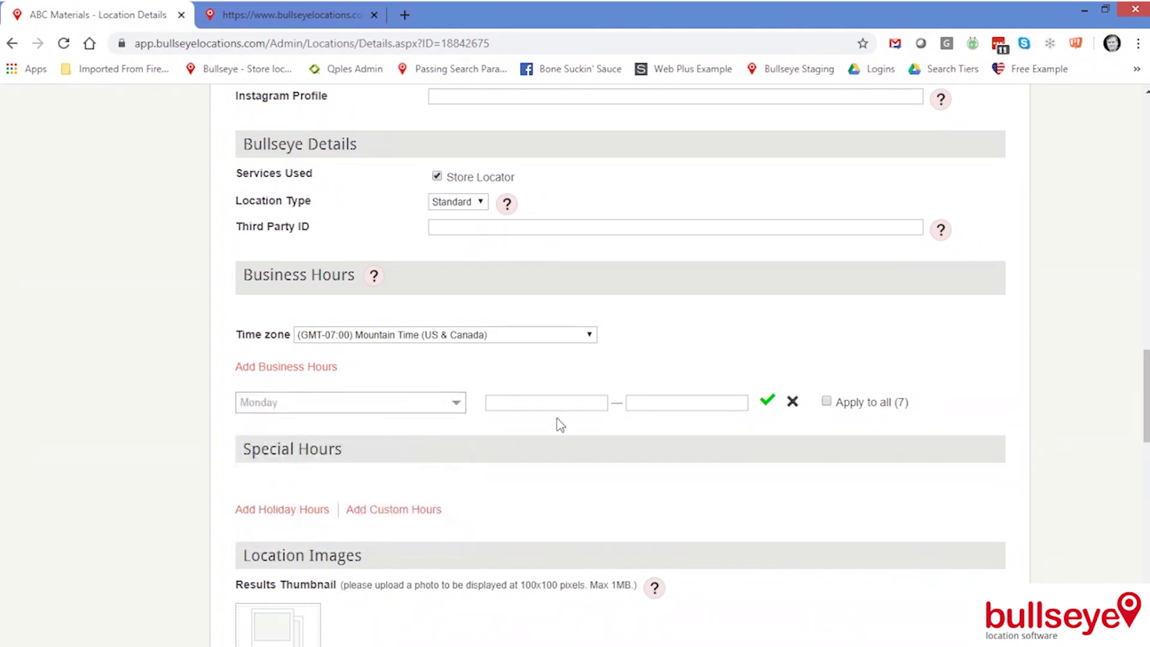
left_click(540, 403)
left_click(515, 418)
left_click(700, 401)
left_click(655, 442)
left_click(682, 403)
left_click(655, 421)
left_click(827, 400)
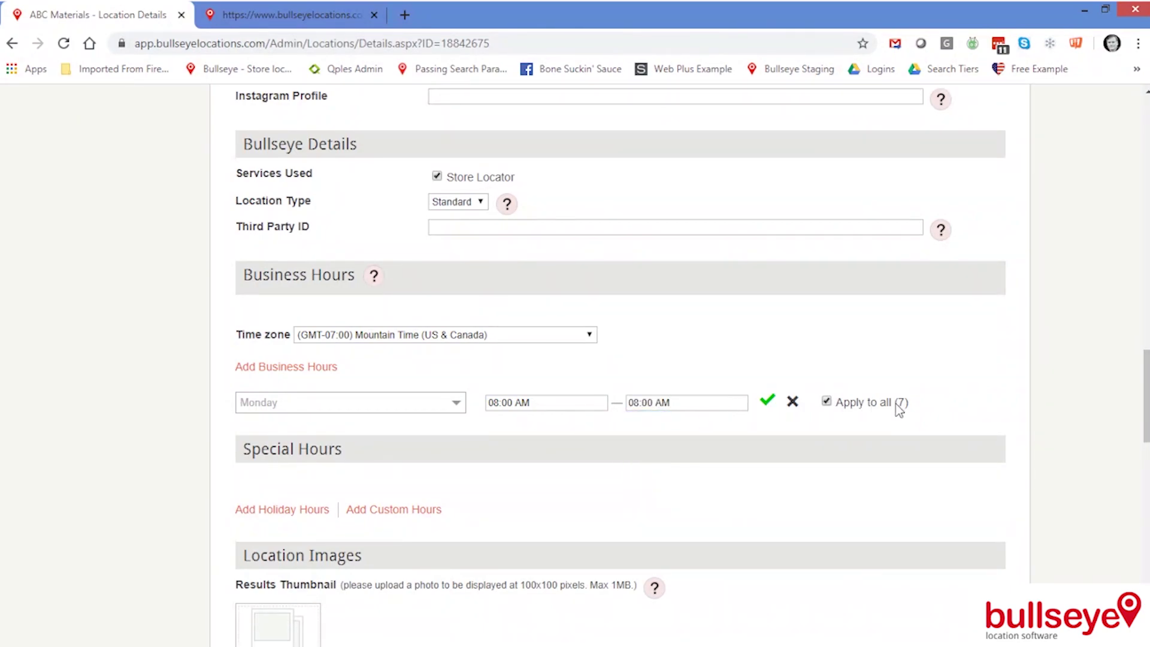
left_click(768, 401)
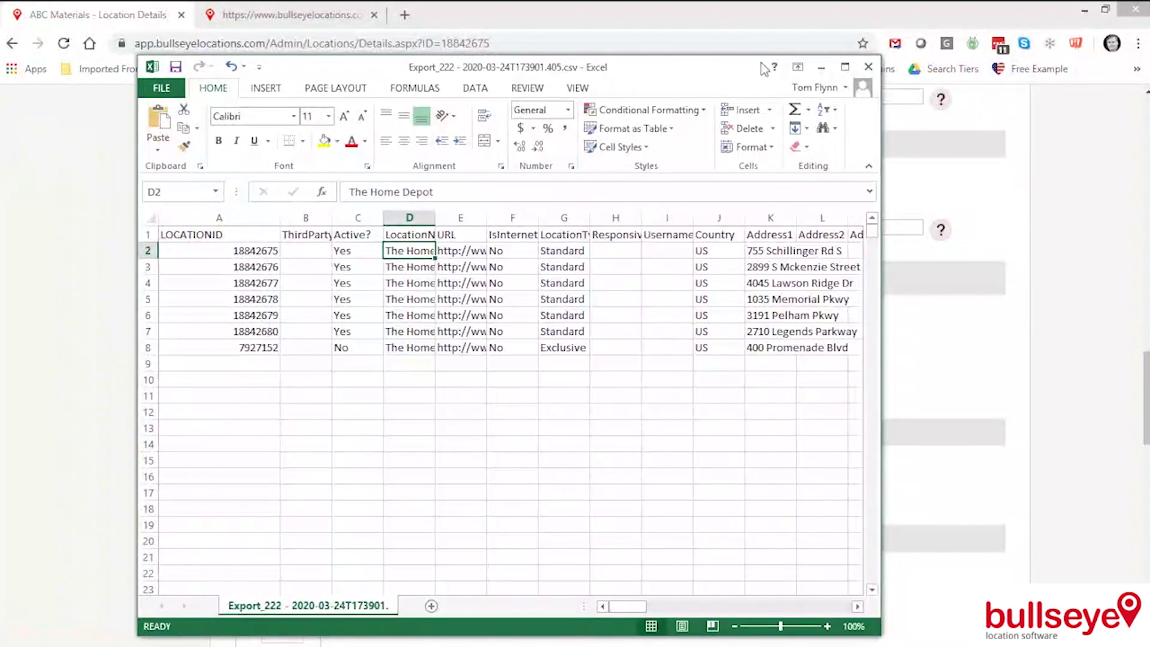
- In the exported locations CSV in Excel, examine the time zone and the Monday opening and closing hours in row 8
left_click(845, 66)
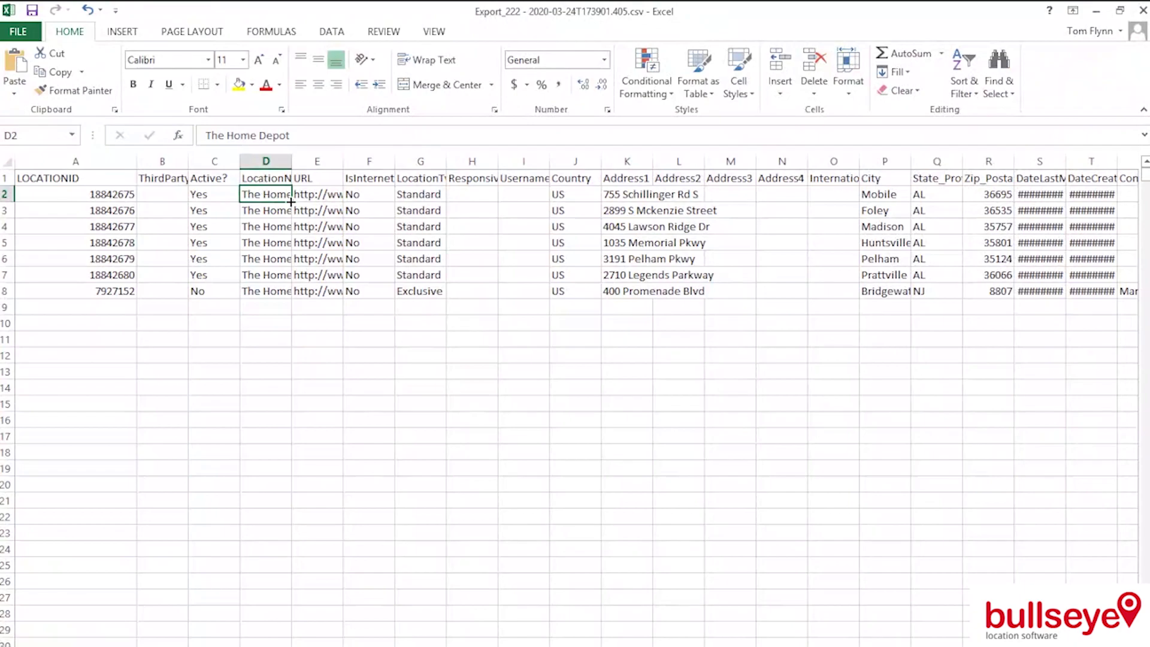
left_click(198, 197)
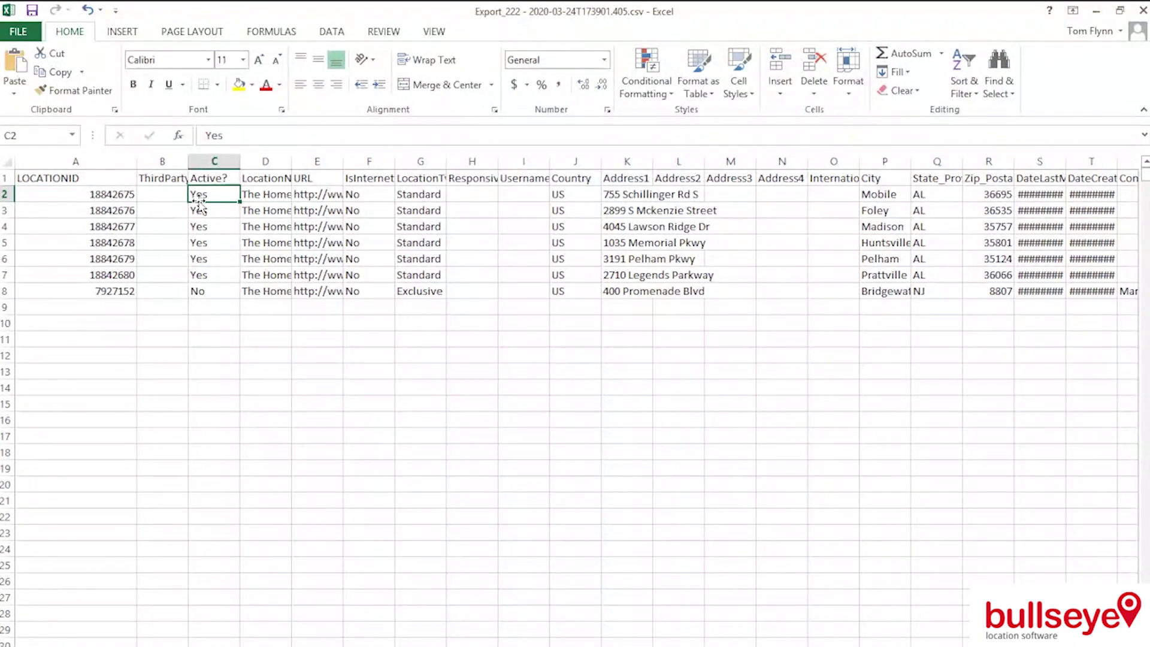
key("Right")
key("Right")
key("Right")
key("Right")
key("Right")
key("Right")
key("Right")
key("Right")
key("Right")
key("Right")
key("Down")
key("Down")
key("Down")
key("Down")
key("Down")
key("Down")
key("Right")
key("Right")
key("Right")
key("Right")
key("Right")
key("Right")
key("Right")
key("Right")
key("Right")
key("Right")
key("Right")
key("Right")
key("Right")
key("Right")
key("Right")
key("Right")
key("Right")
key("Right")
key("Right")
key("Right")
key("Right")
key("Right")
key("Right")
key("Right")
key("Right")
key("Right")
key("Right")
key("Right")
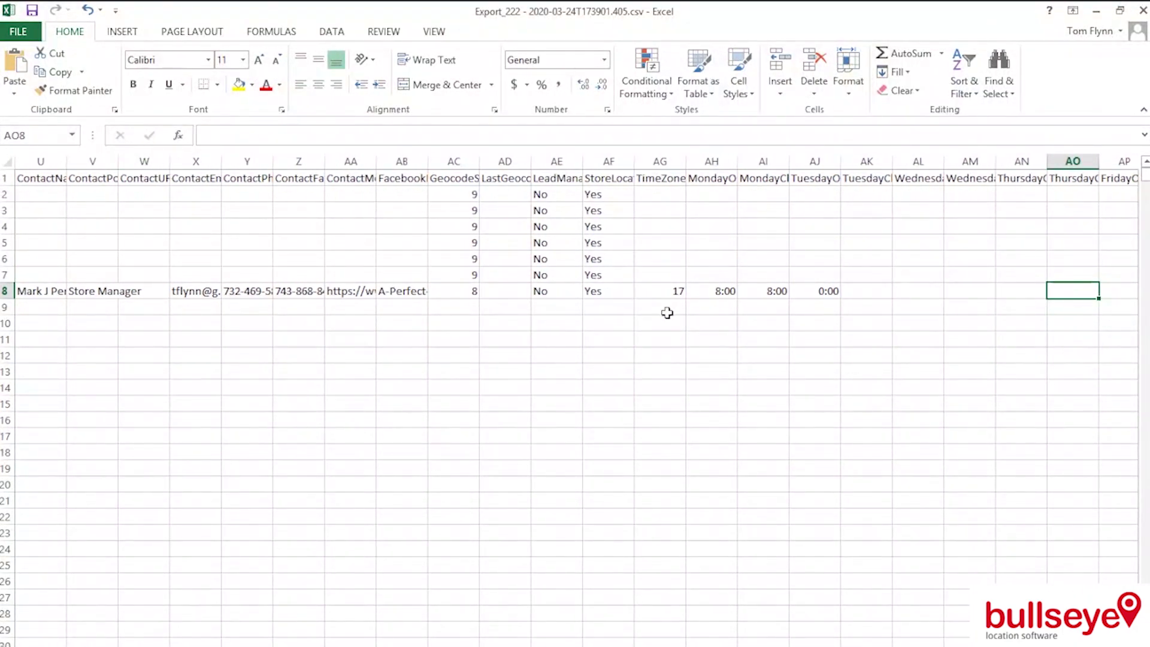
left_click(710, 292)
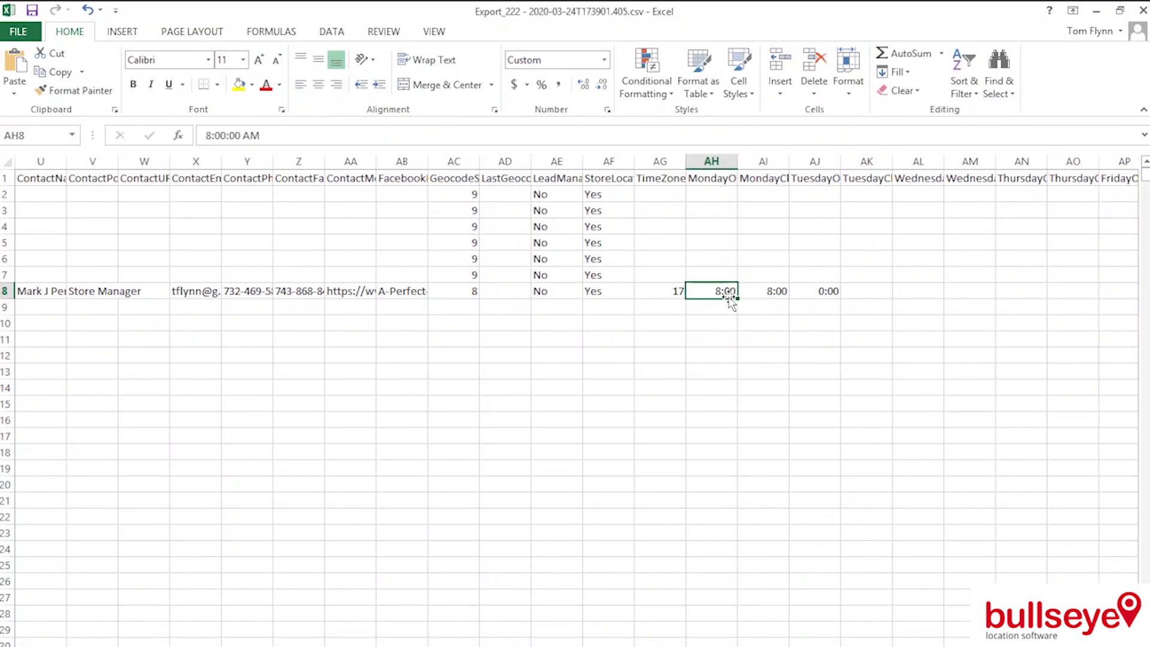
left_click(769, 292)
left_click(724, 293)
left_click(760, 293)
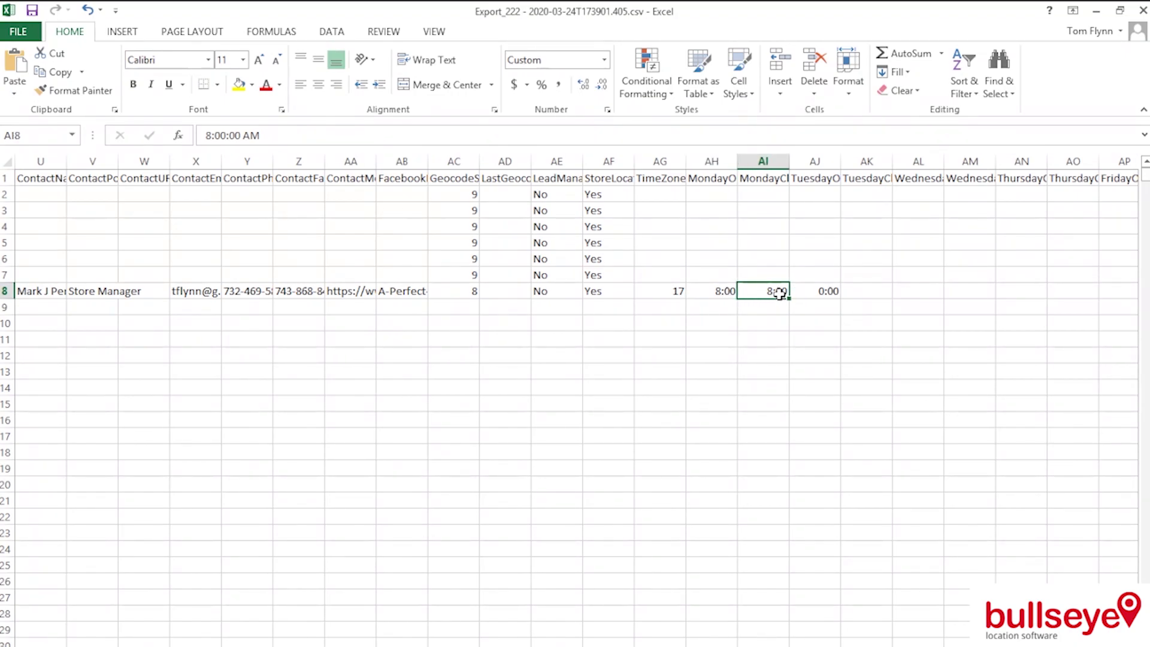
- Enter 8AM as both the Monday opening and Monday closing time in row 8
left_click(722, 293)
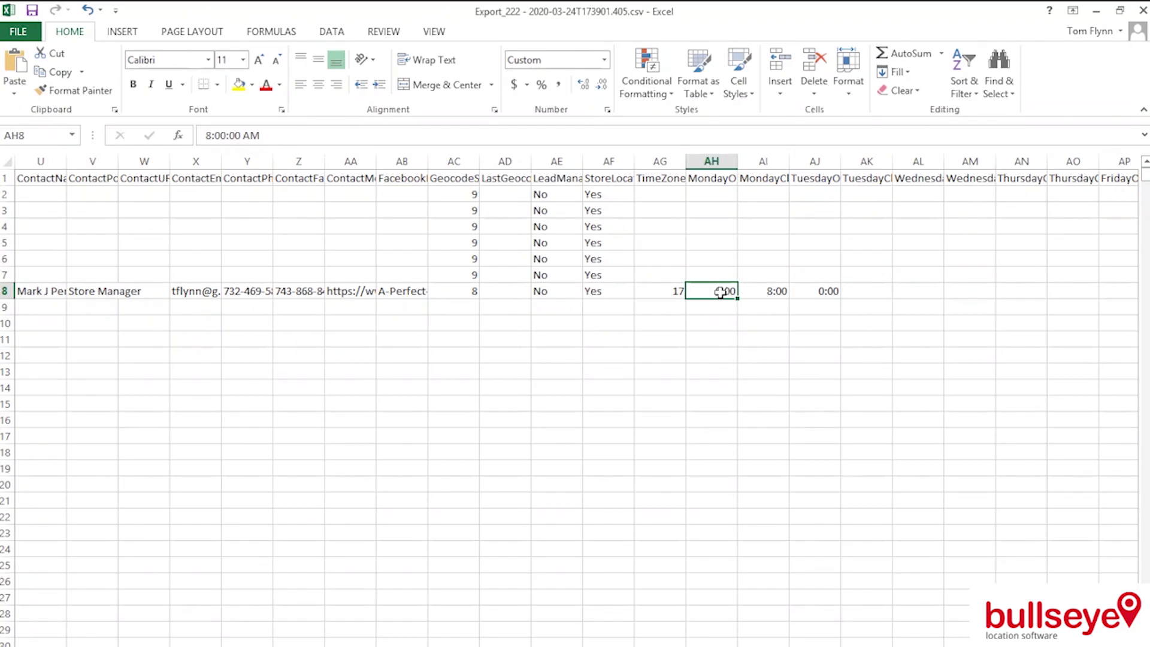
type("8AM")
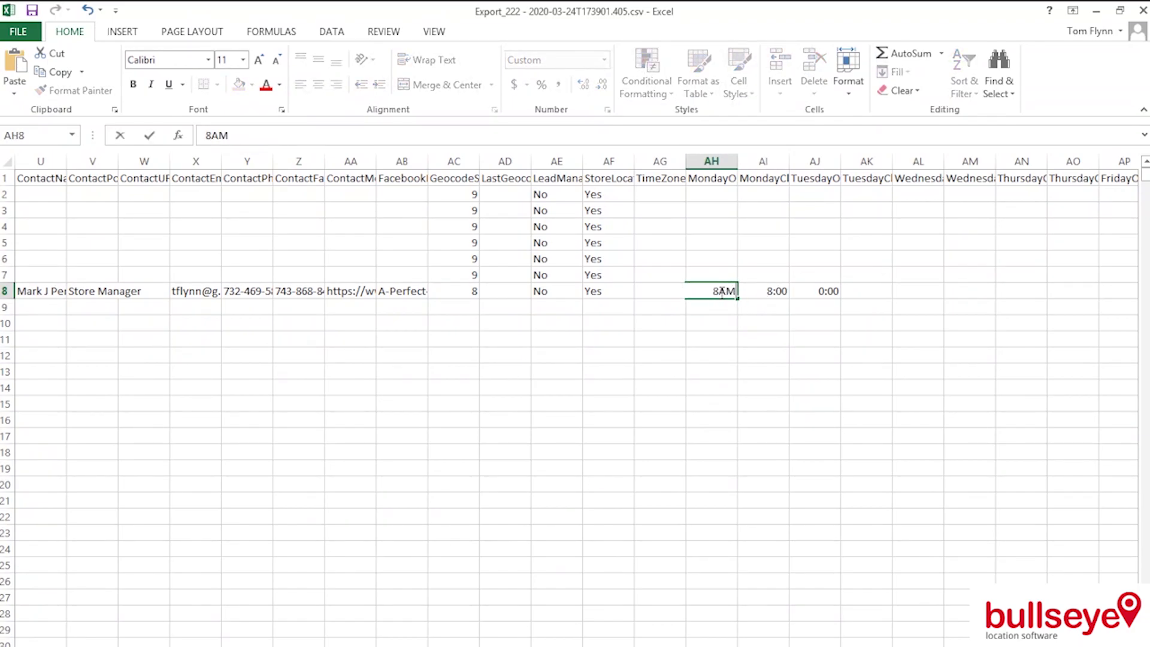
key("Tab")
type("*")
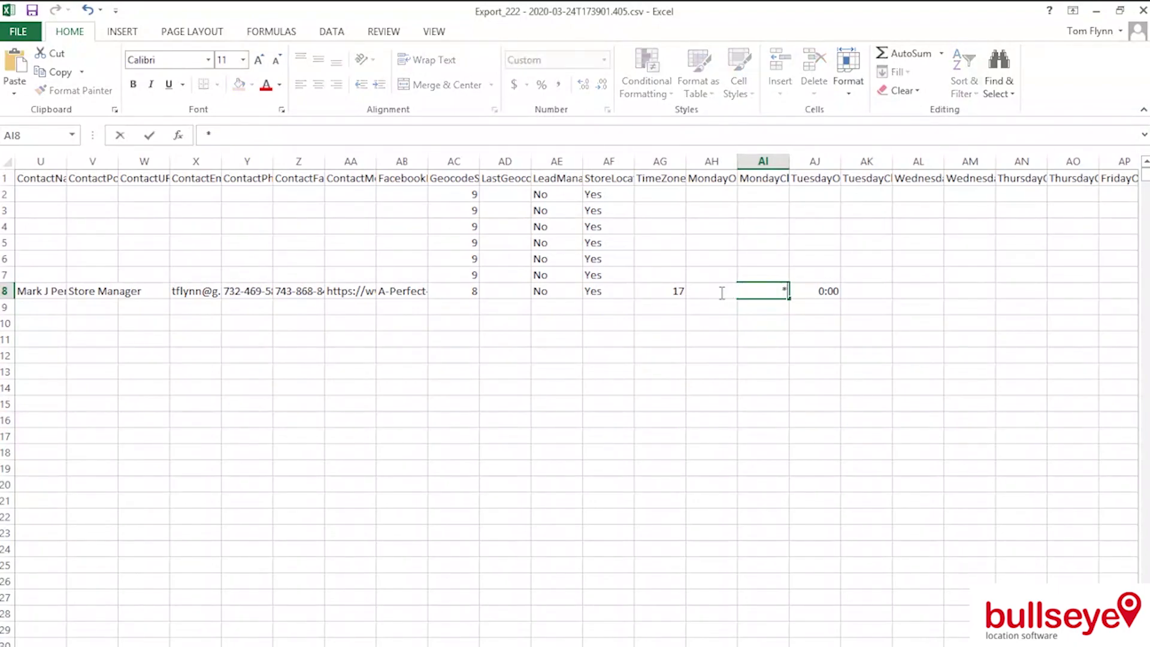
type("8AM")
key("Tab")
- Copy the Monday opening and closing times from row 8 into the same columns of rows 2 and 3
left_click_drag(755, 291, 702, 292)
key("ctrl+c")
left_click_drag(719, 195, 756, 193)
key("ctrl+v")
left_click(742, 214)
left_click(719, 213)
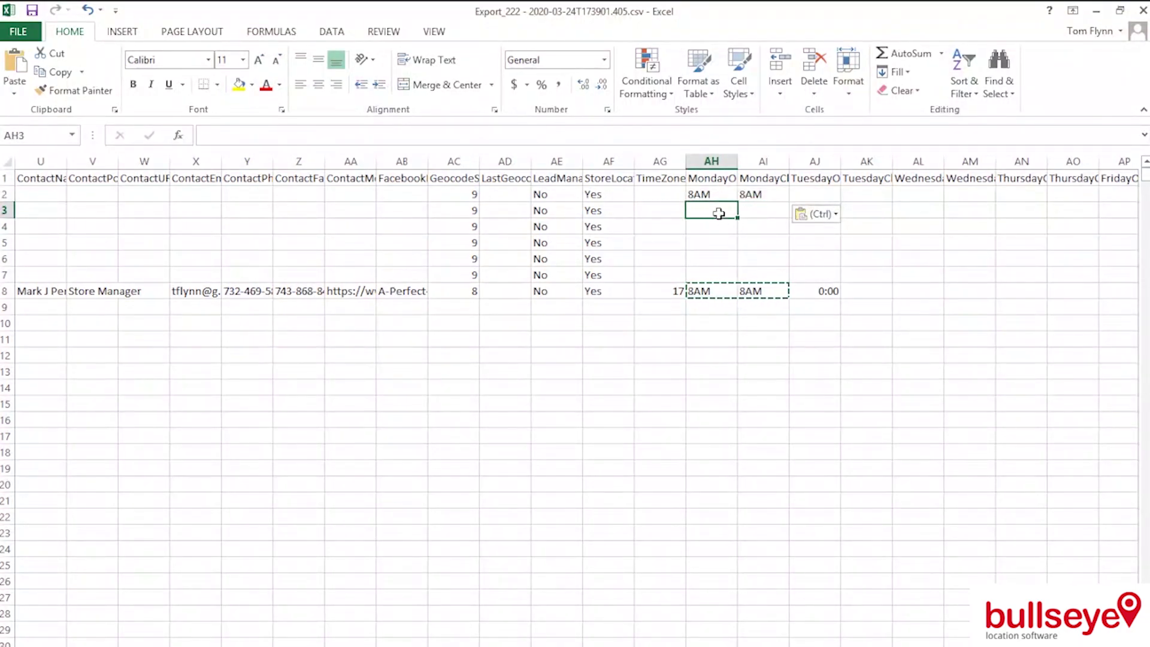
key("ctrl+v")
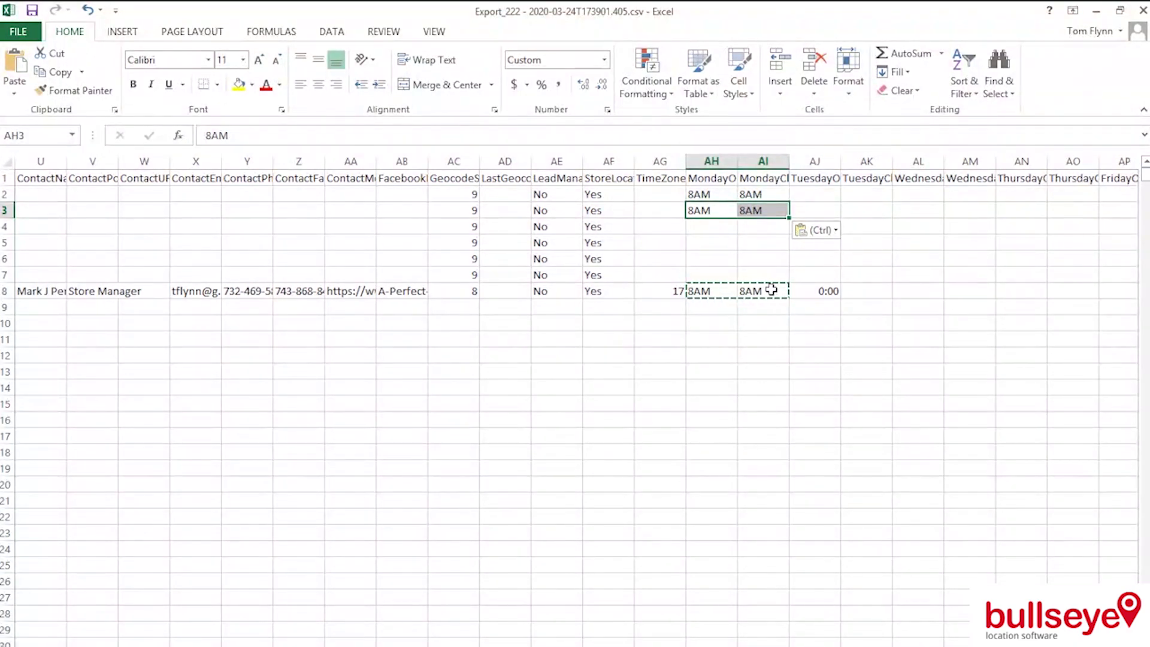
- Enter 0:00 as the Tuesday opening time in row 8
left_click(827, 291)
left_click(856, 291)
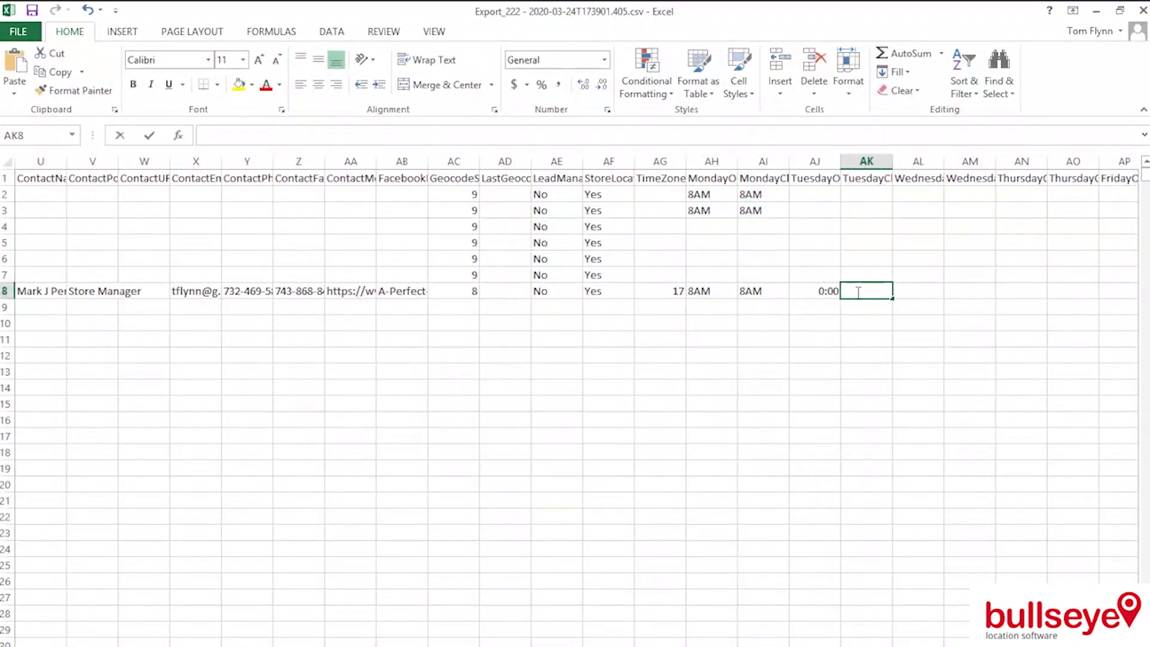
left_click(811, 291)
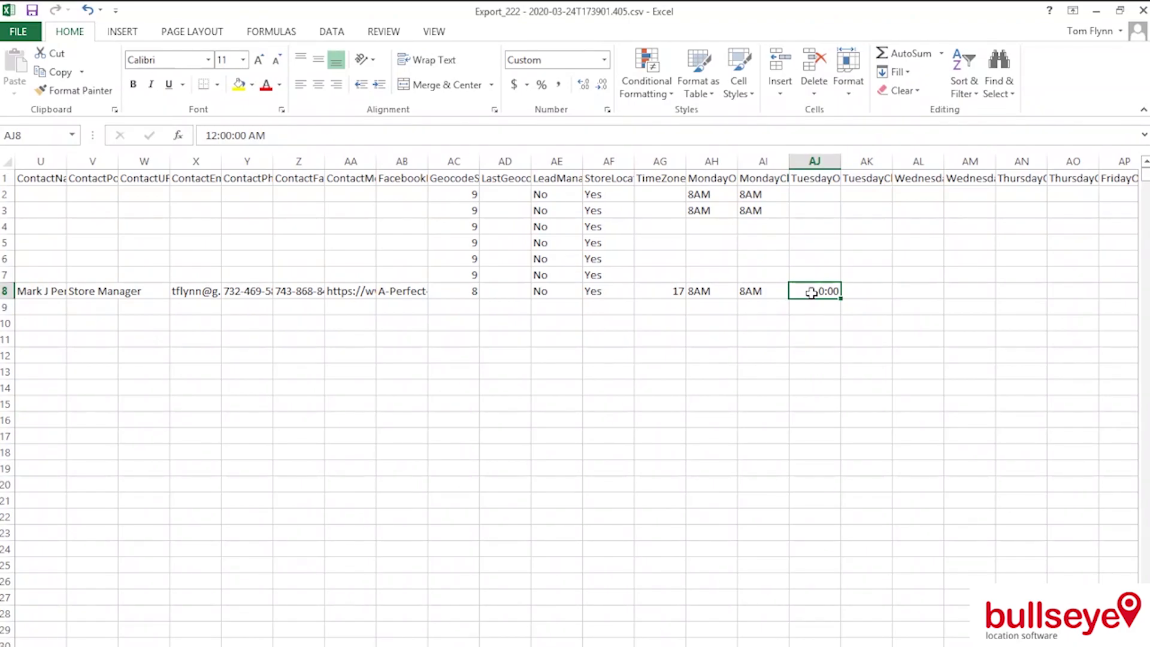
type("0")
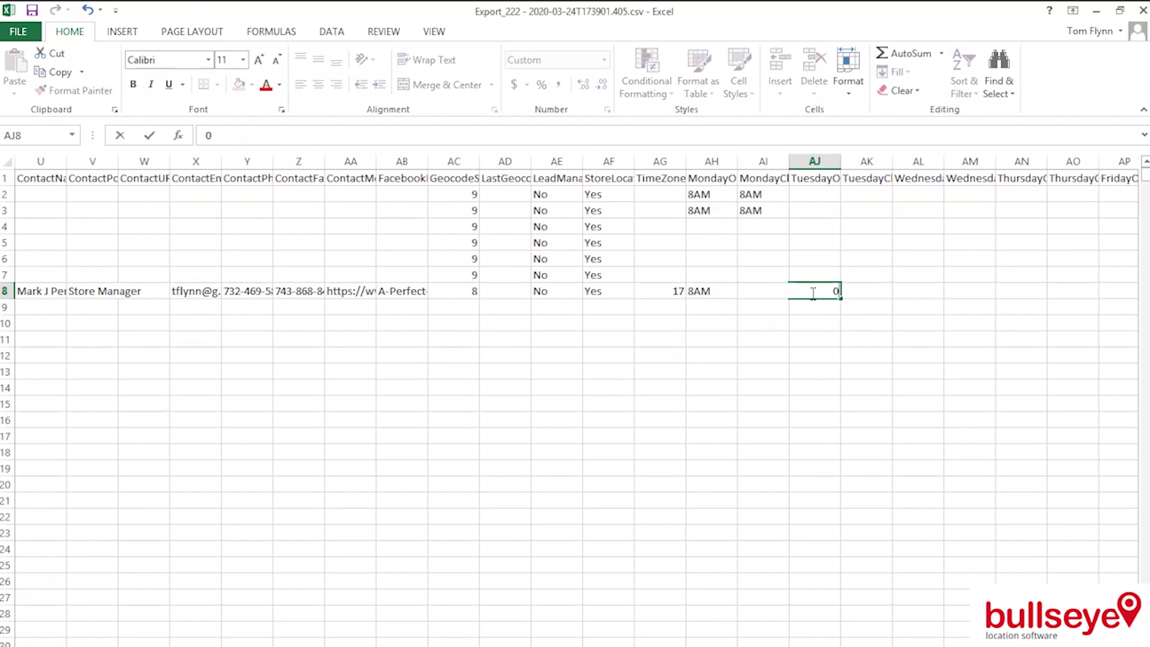
type(":00")
key("Tab")
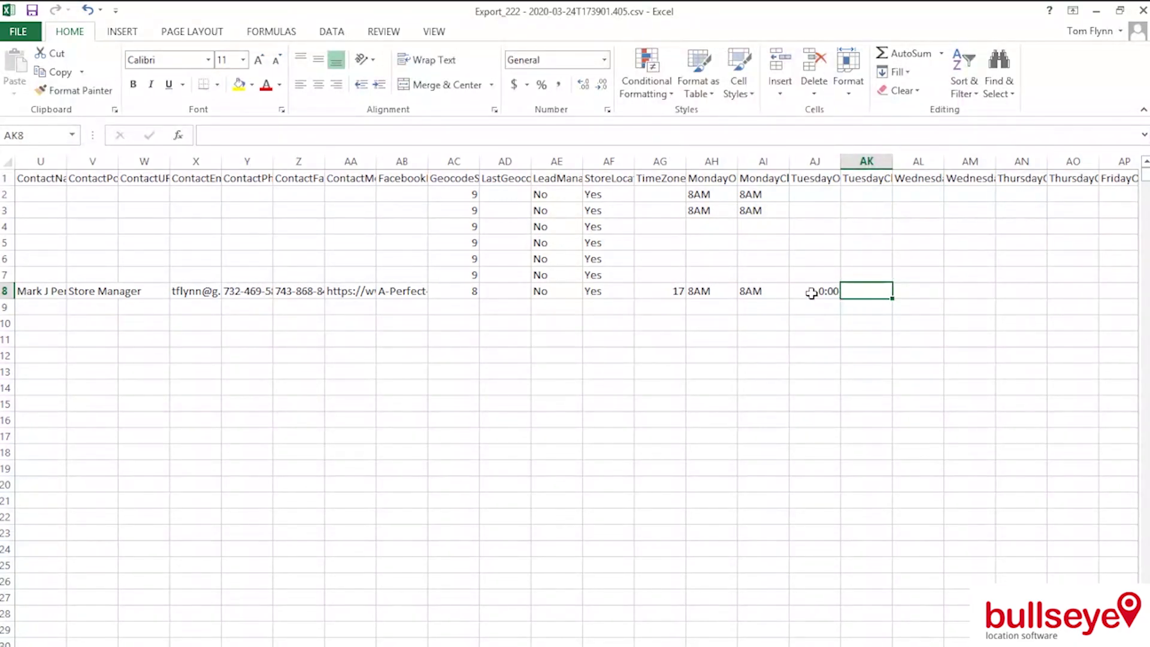
- Enter 0:00 as the Tuesday closing time in row 8 and check both Tuesday time cells
type("0")
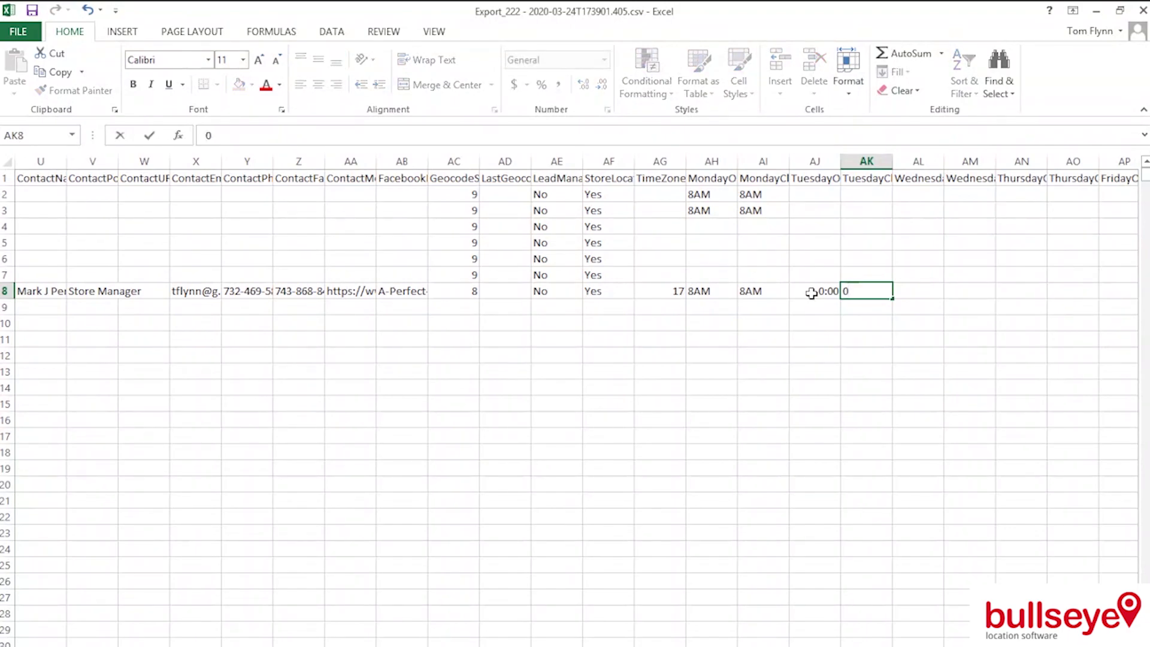
type("\"00")
key("BackSpace")
key("BackSpace")
key("BackSpace")
type(":0")
key("Tab")
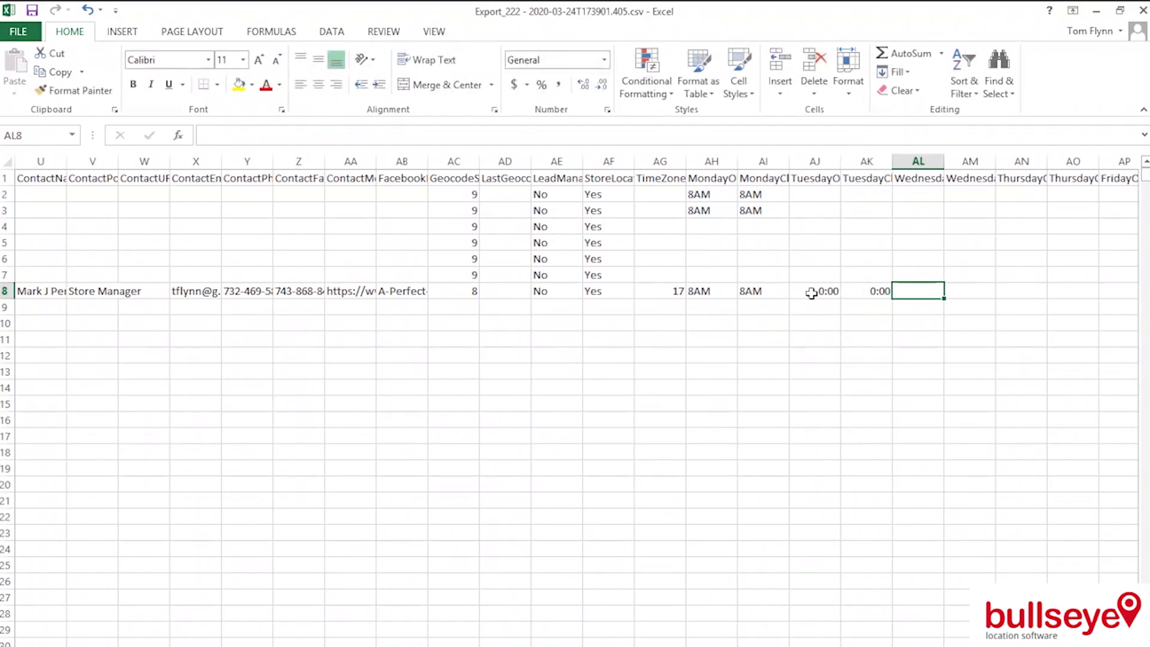
left_click(821, 292)
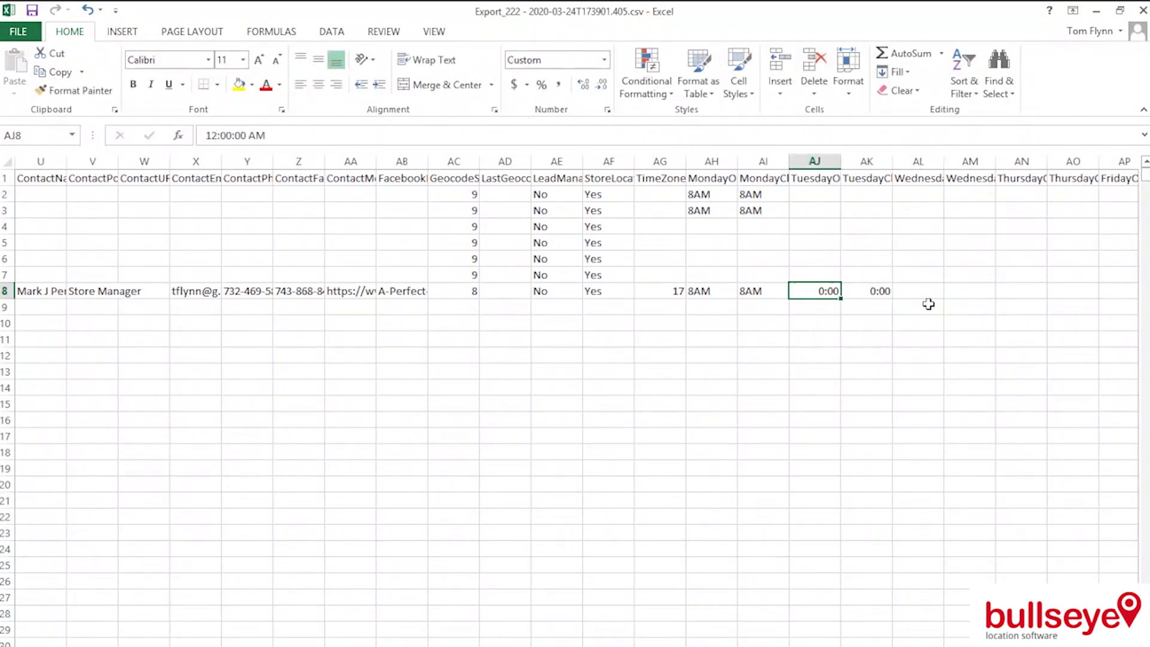
left_click(880, 290)
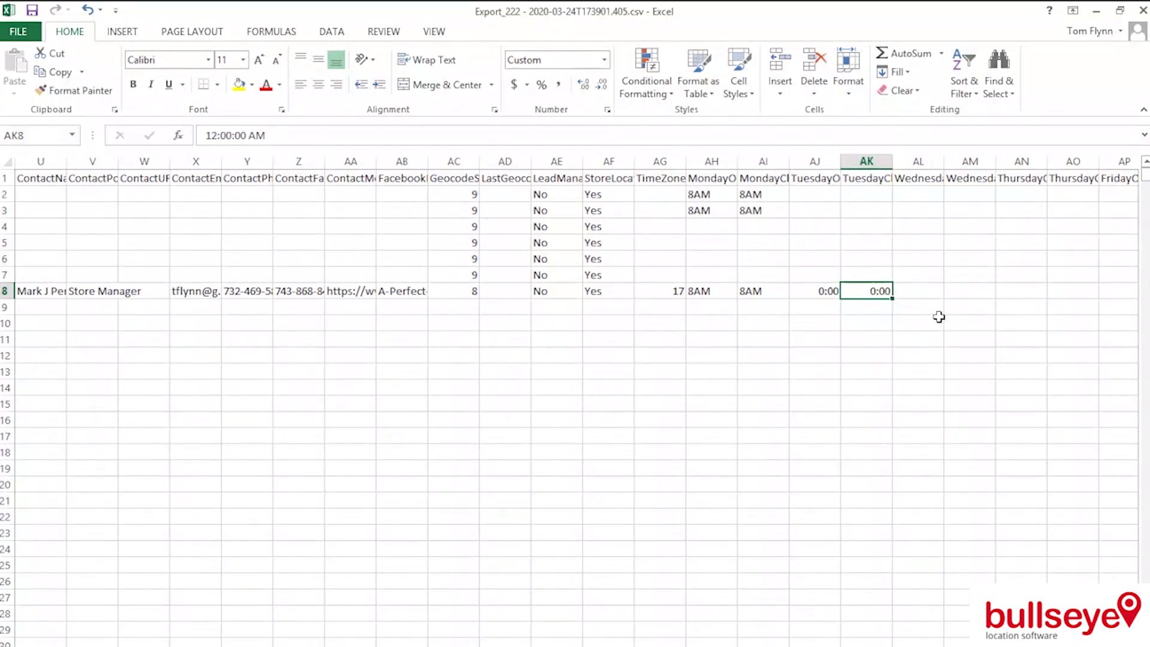